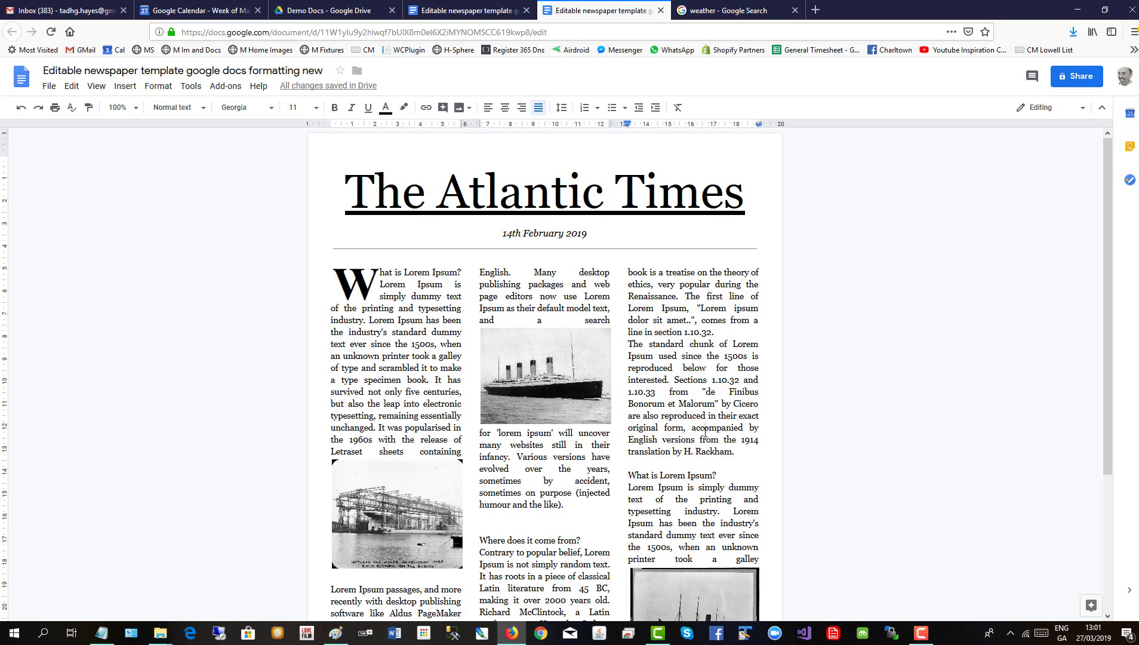
Preview the finished newspaper sample full screen with F11
key(F11)
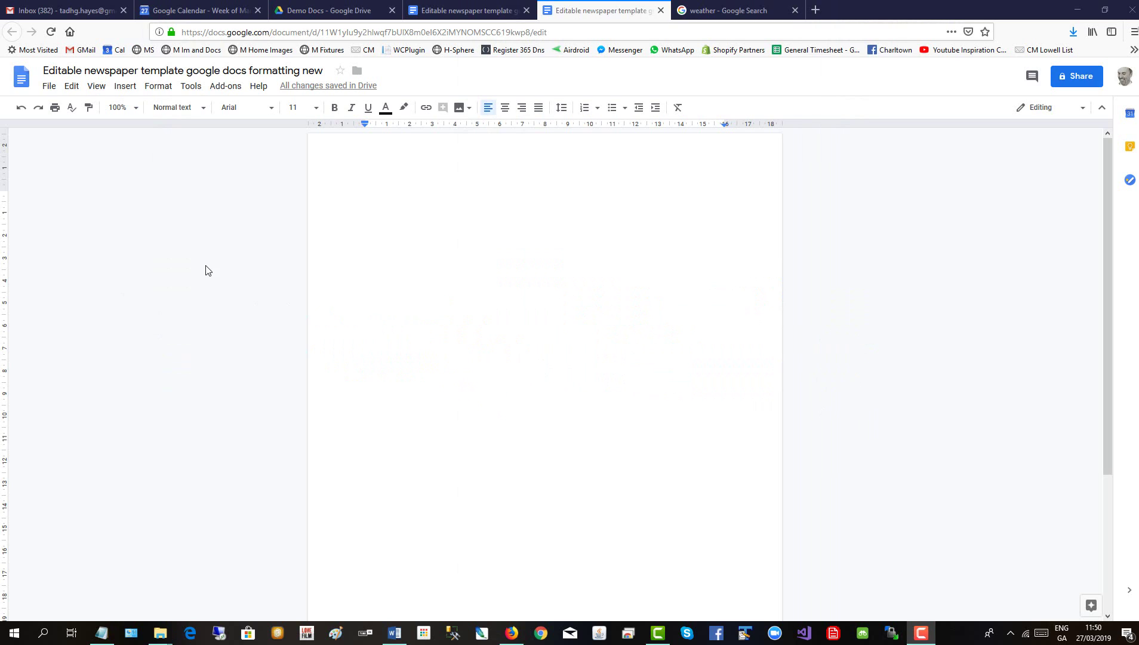
Set the page layout to three columns
click(157, 87)
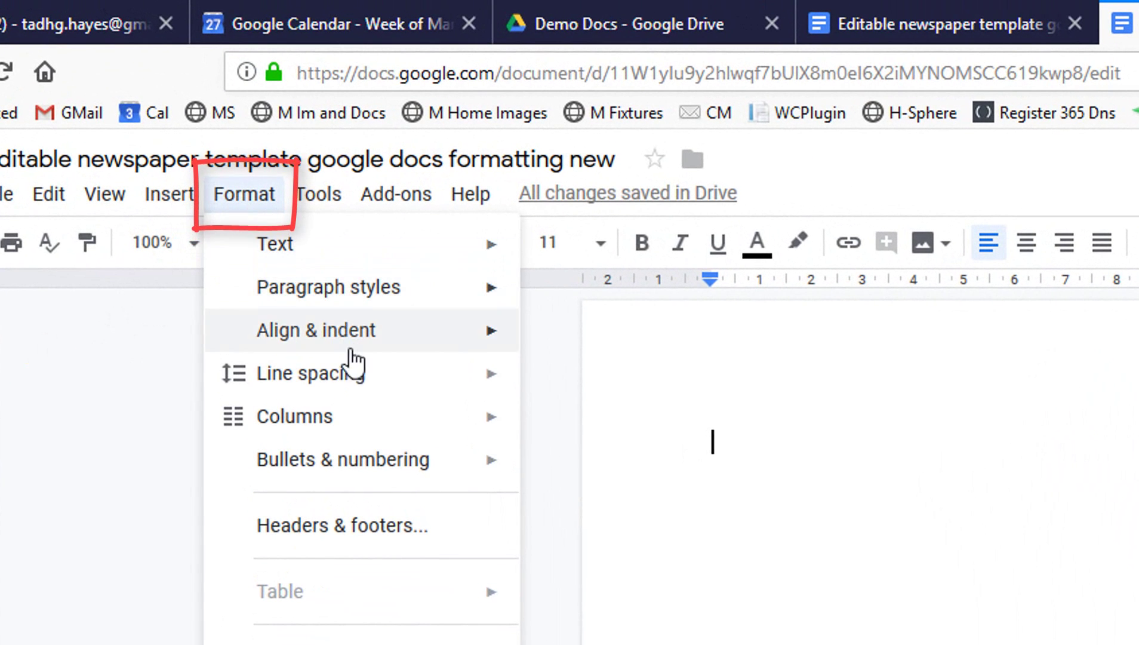
mouse_move(412, 425)
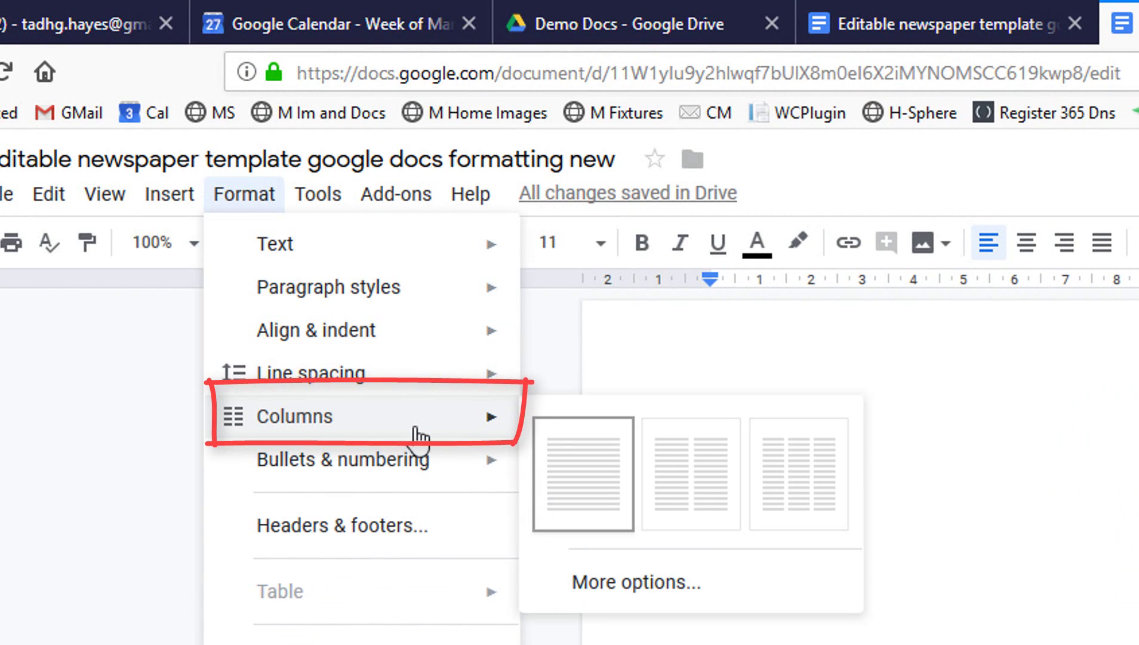
click(806, 484)
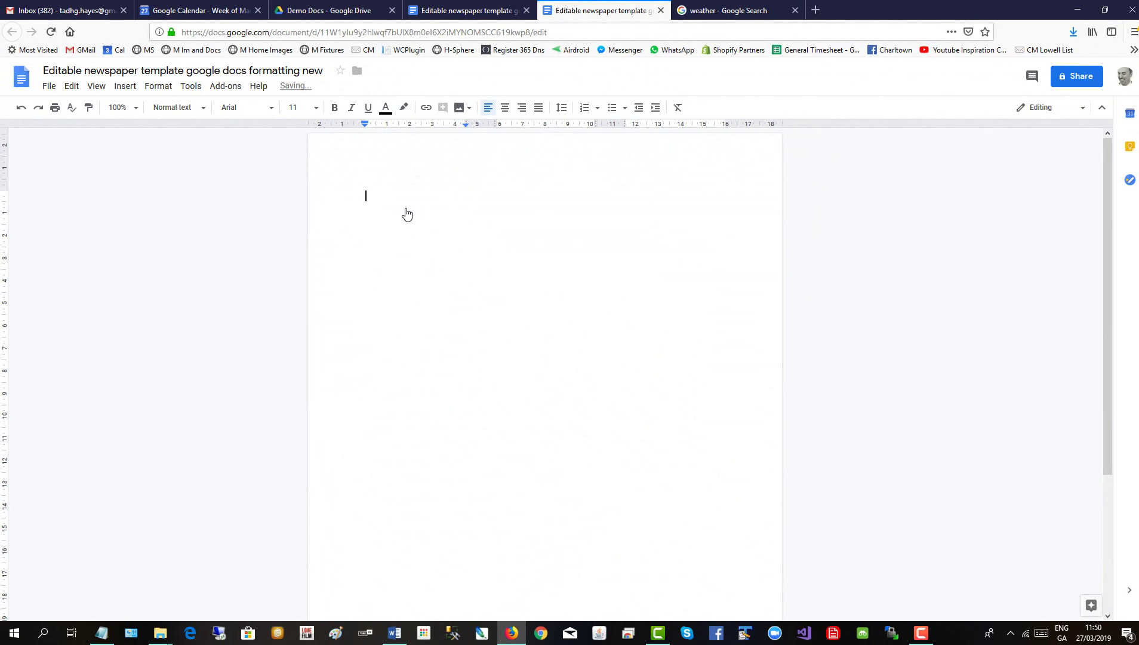
Paste the Lorem Ipsum text copied from Notepad into the document
key(alt+Tab)
key(alt+Tab)
key(alt+Tab)
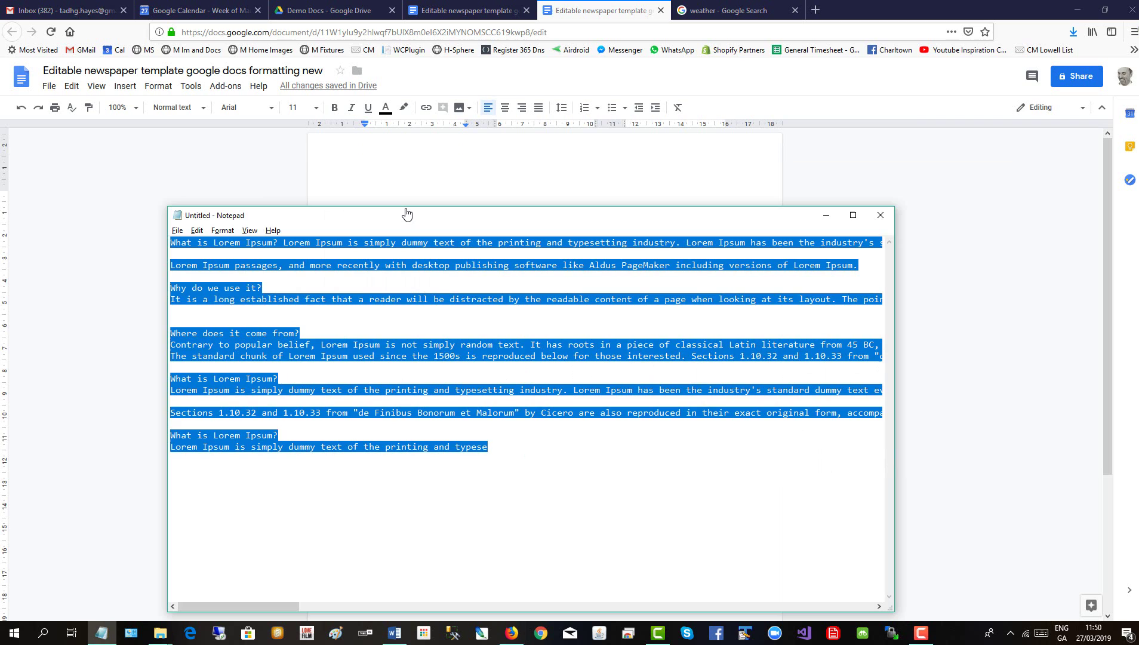
key(alt+Tab)
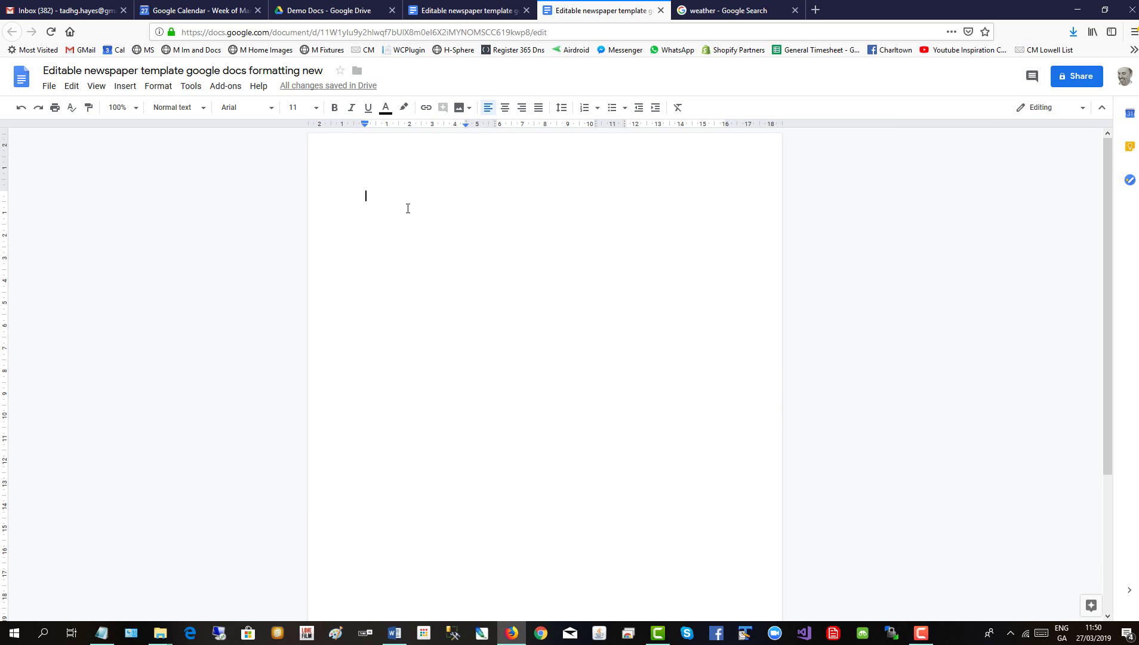
key(ctrl+v)
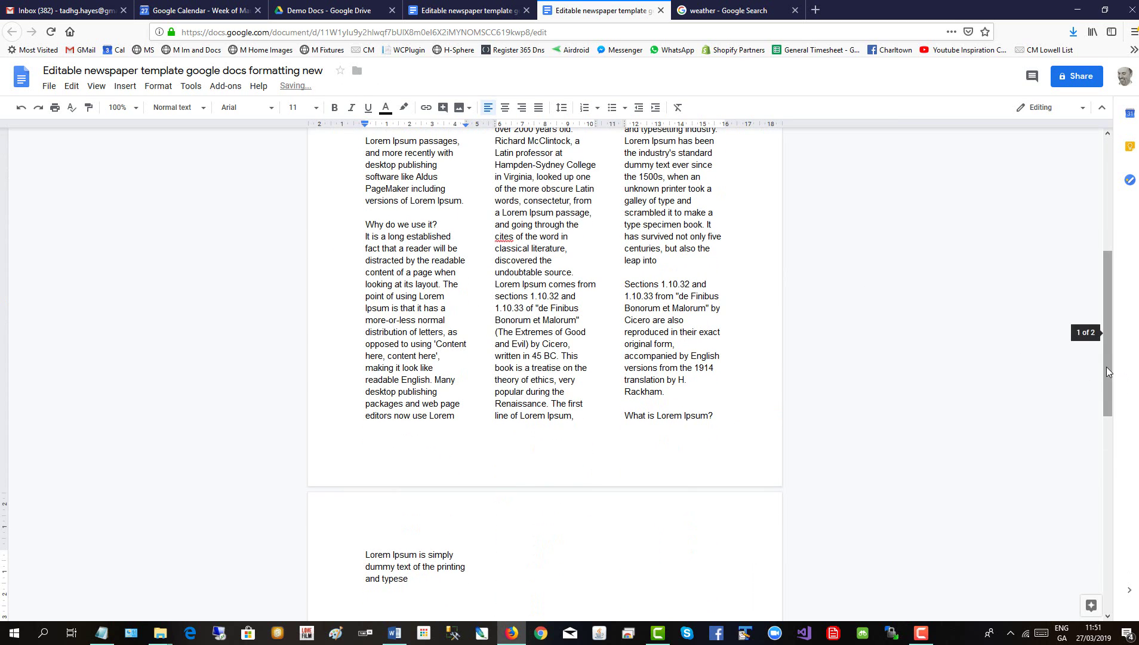
drag(1106, 367, 1094, 200)
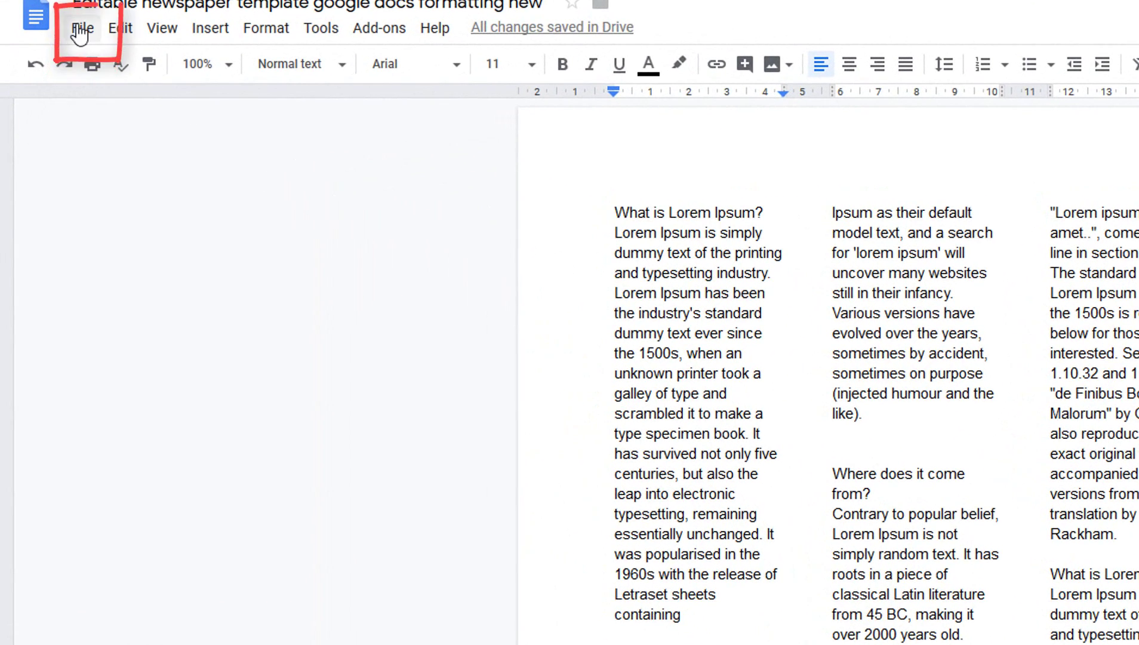
In Page setup, set the top, bottom, left and right margins to 1 cm
click(83, 28)
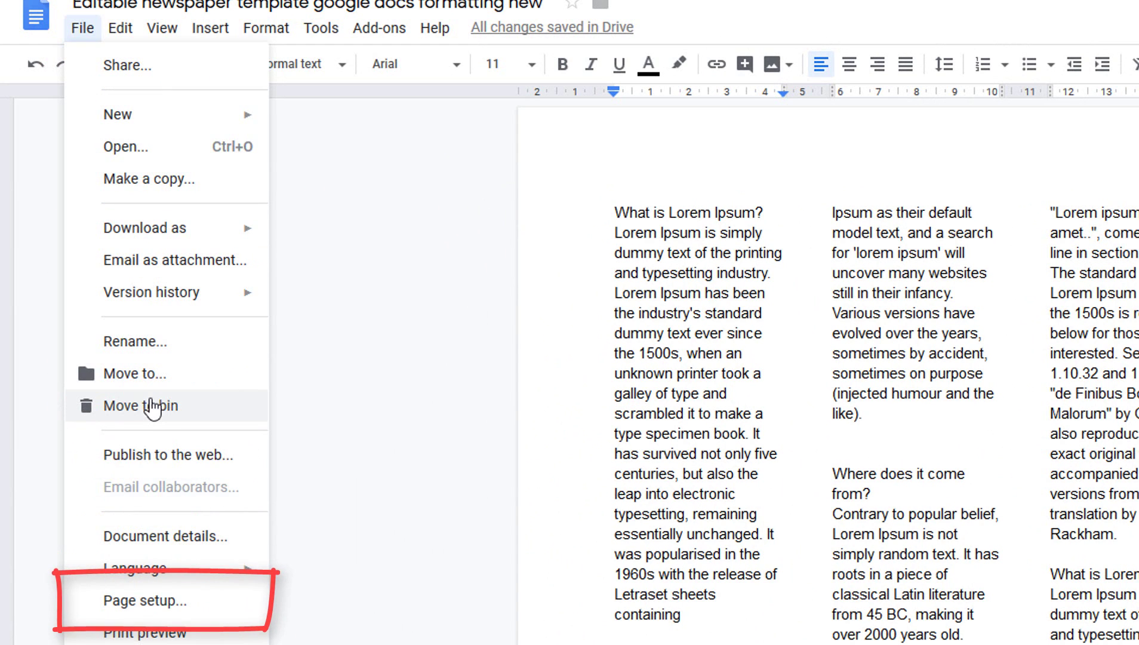
click(185, 602)
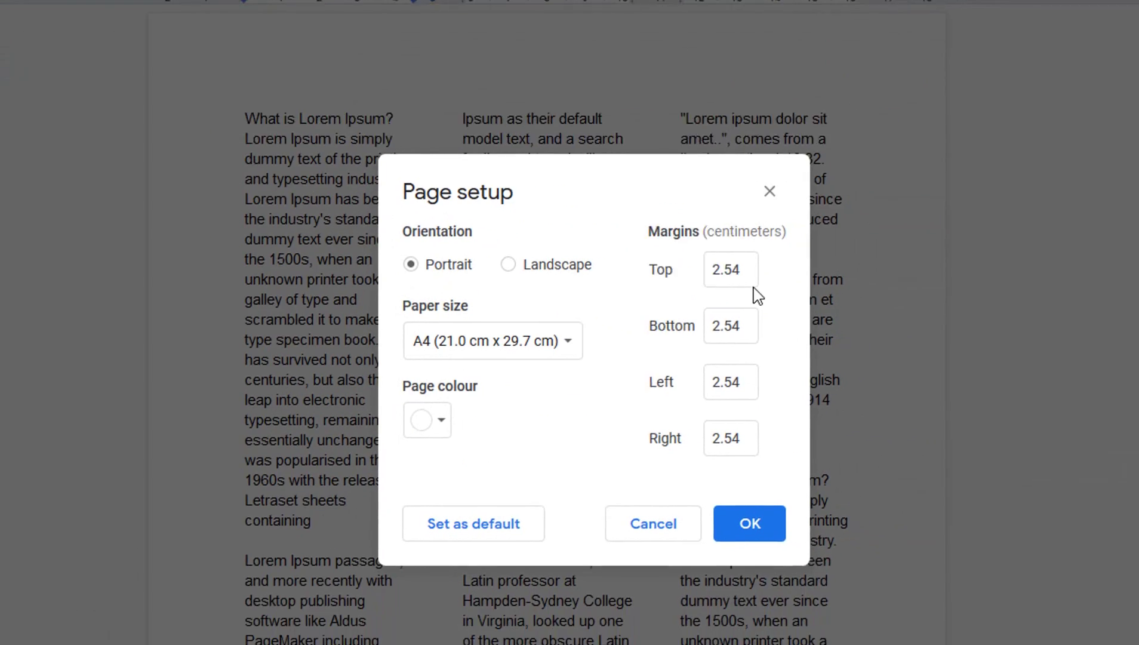
click(1093, 372)
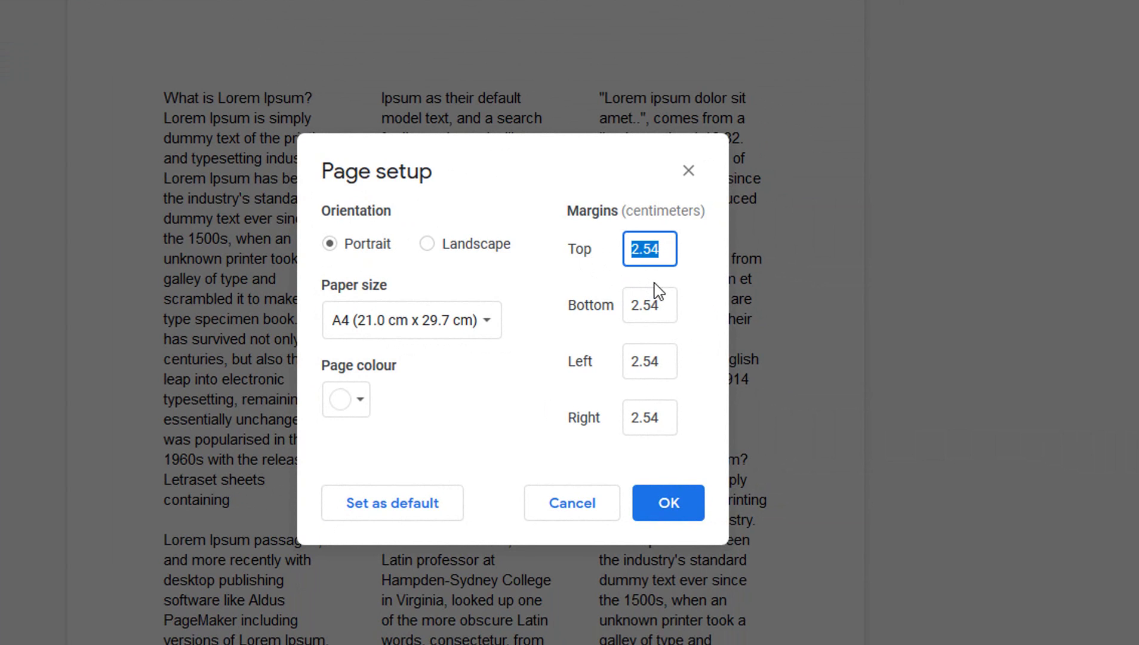
key(Tab)
key(Tab)
text(1)
key(Tab)
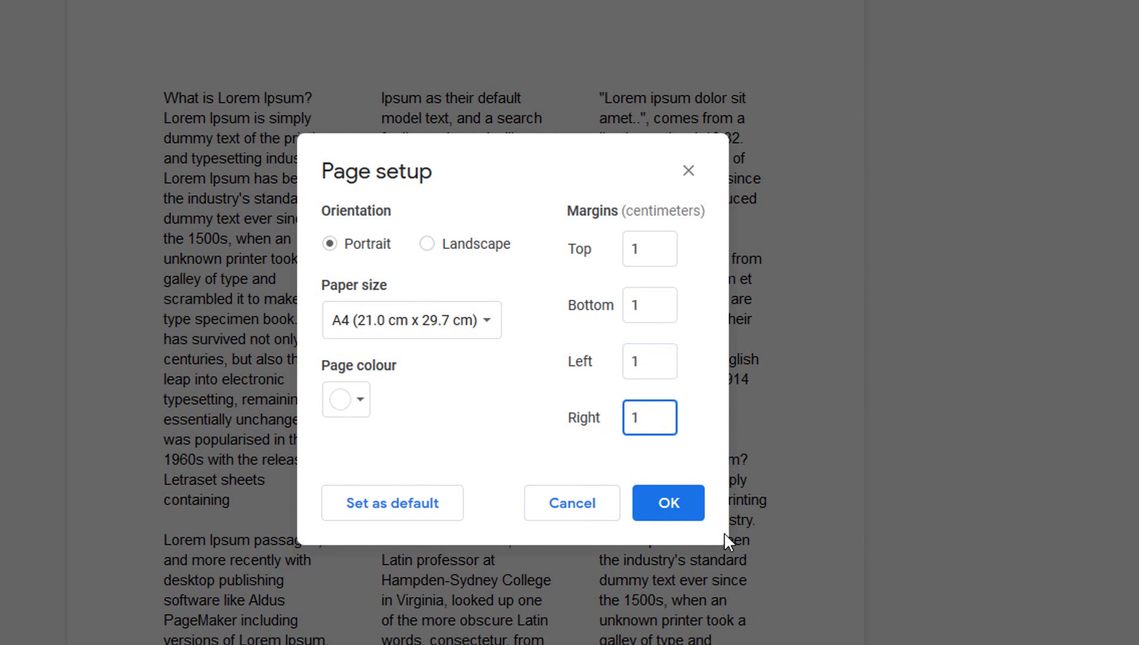
click(681, 513)
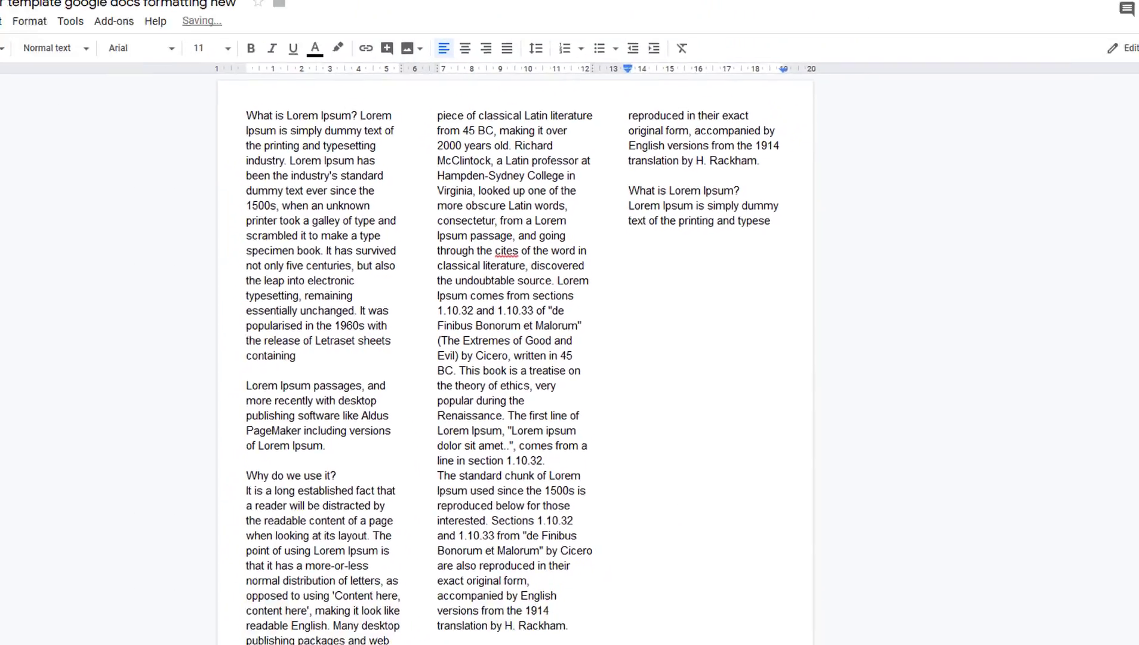
scroll(545, 358, down, 4)
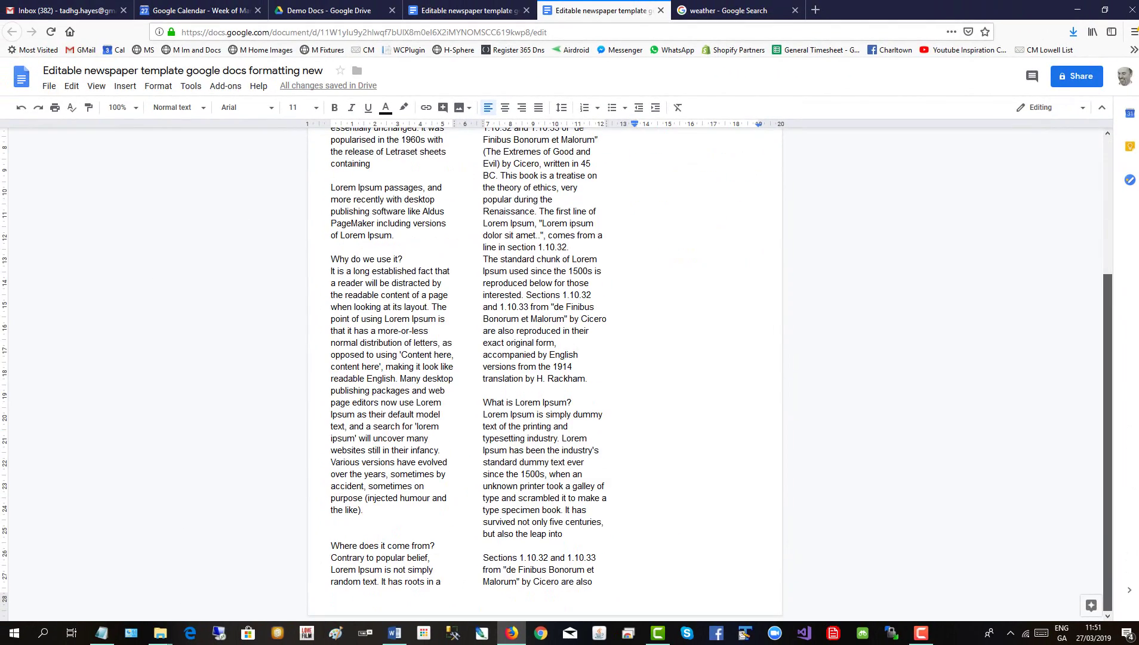
Change all the document text to the Georgia font
scroll(545, 358, up, 3)
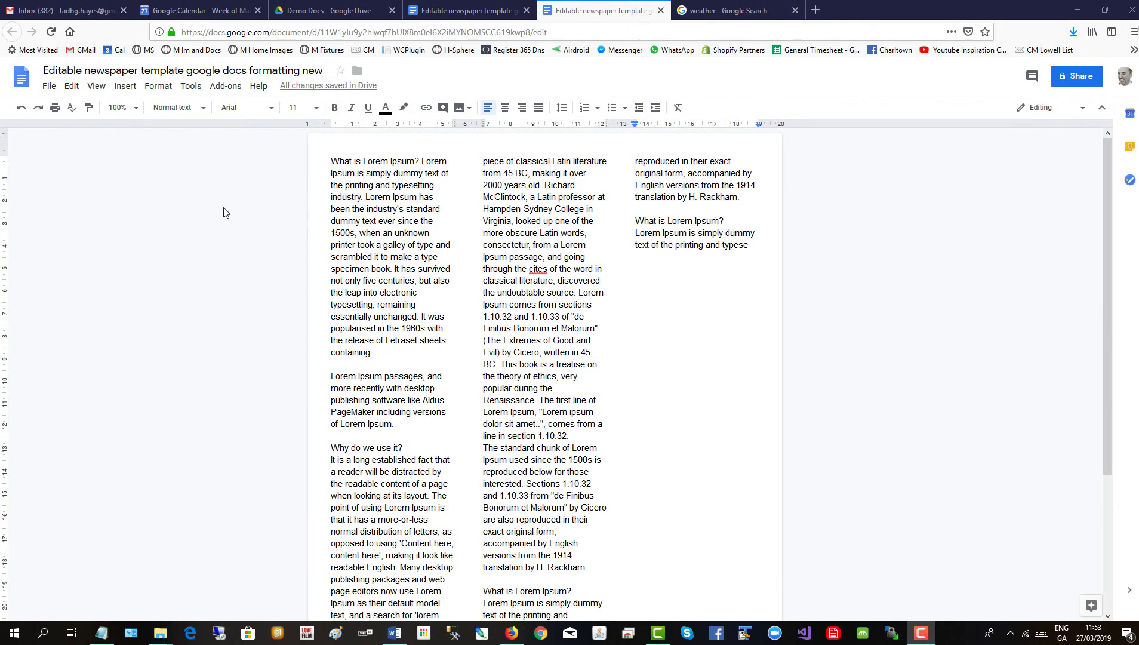
click(375, 220)
key(ctrl+a)
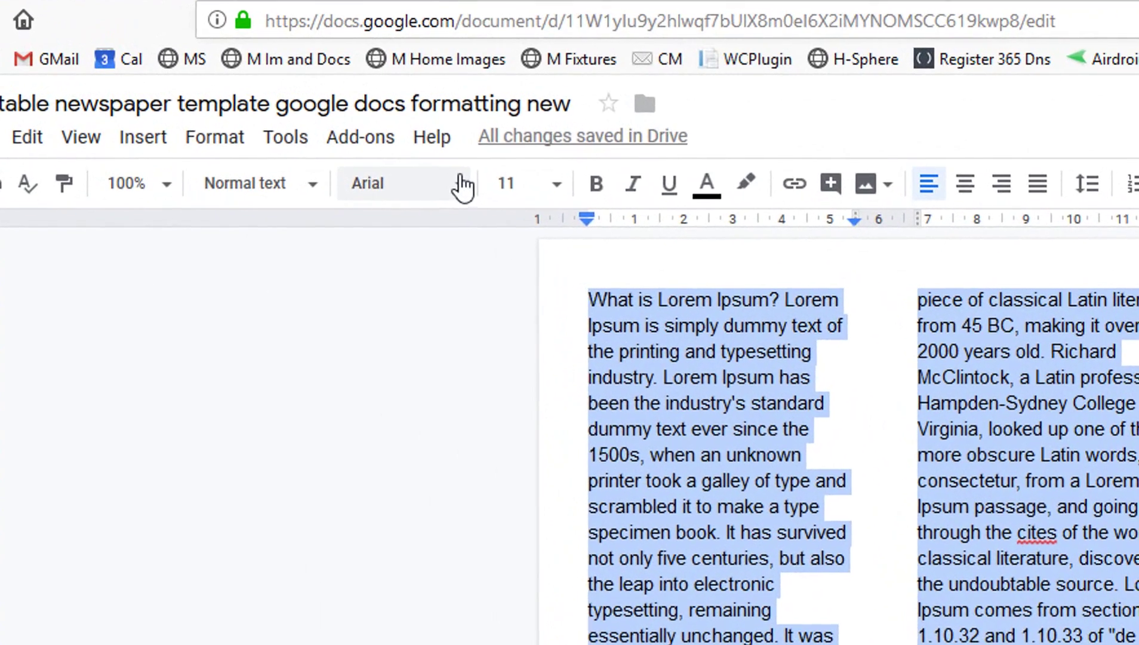
click(271, 108)
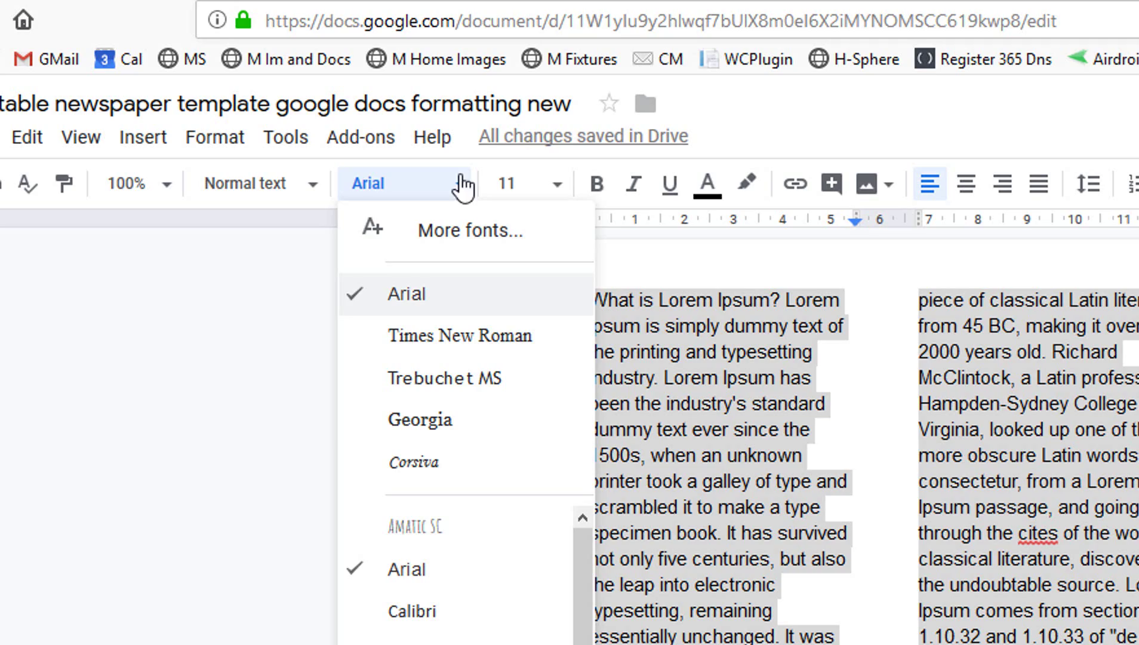
click(433, 435)
Justify all the text within the three columns
click(656, 383)
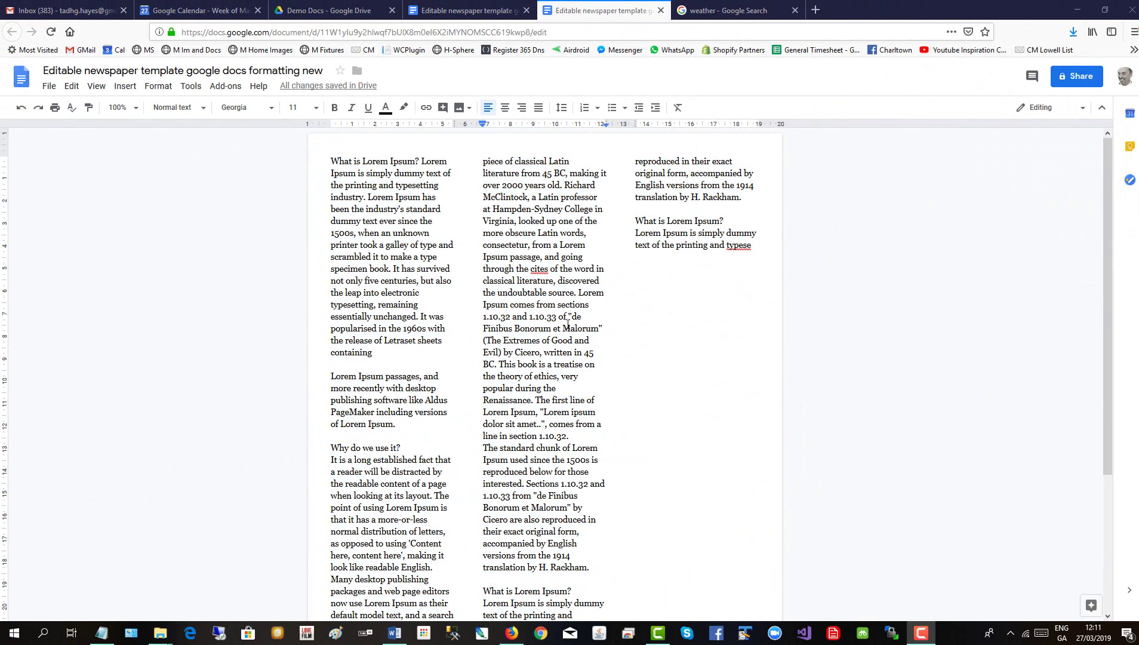
key(ctrl+a)
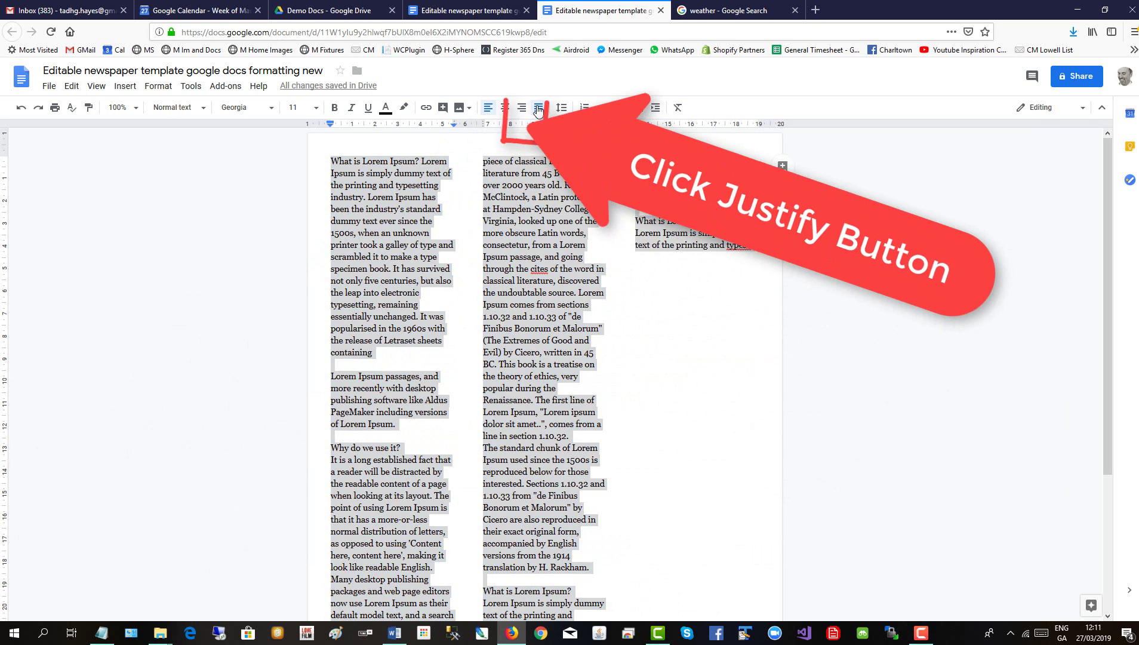
click(535, 109)
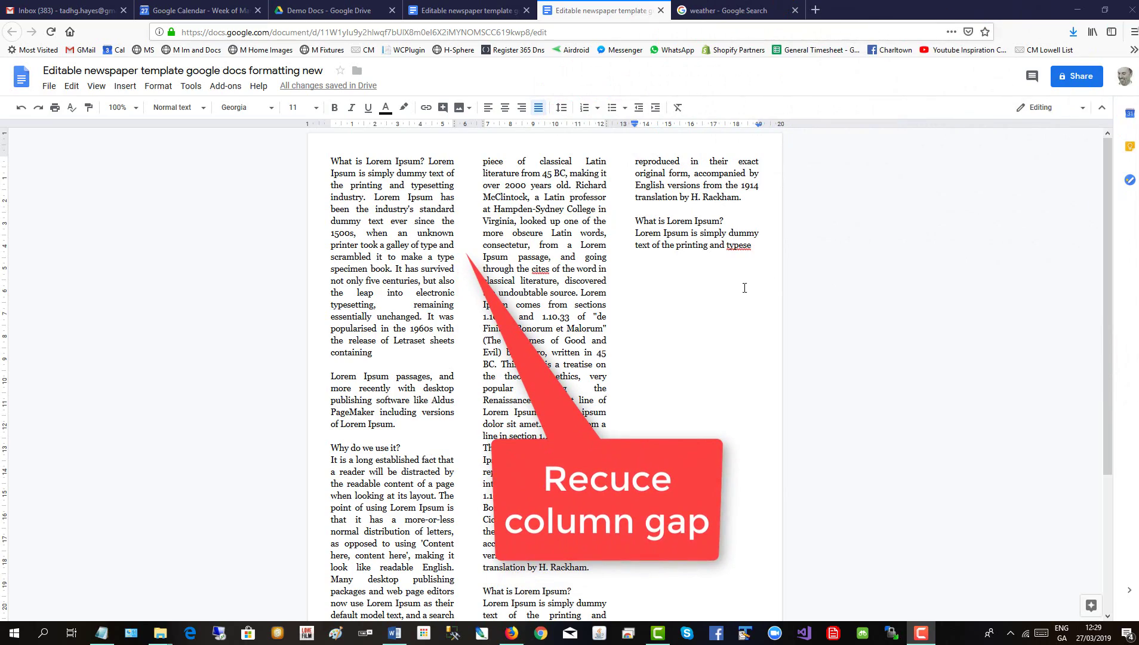
Reduce the column spacing from 1.27 cm to 0.8 cm in the column options
click(158, 86)
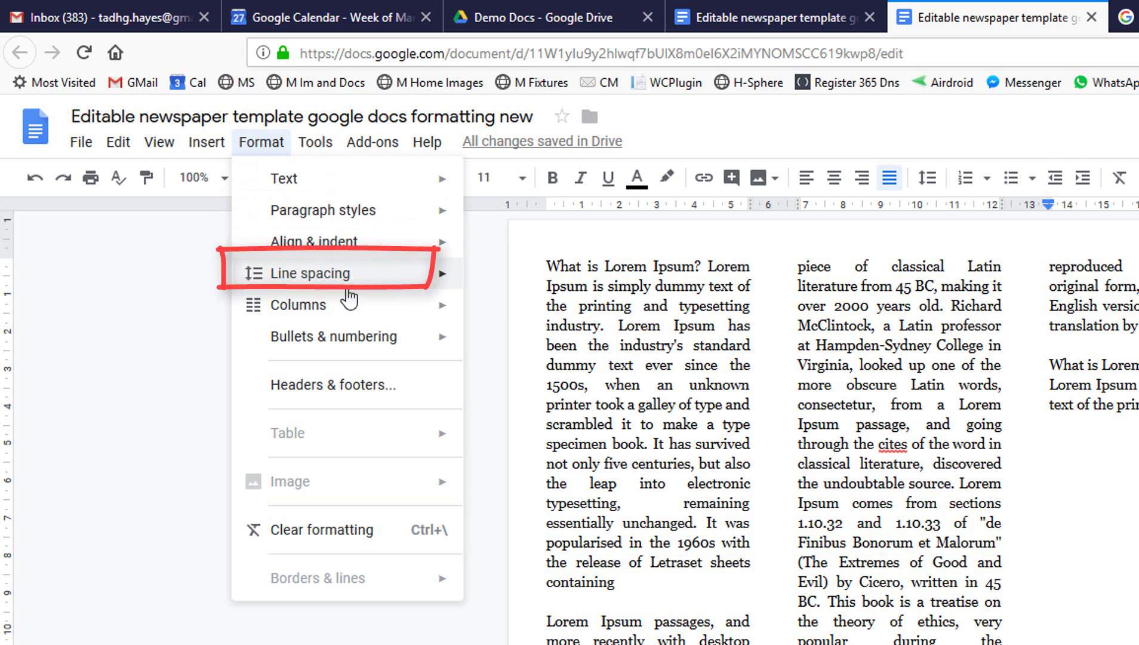
mouse_move(350, 322)
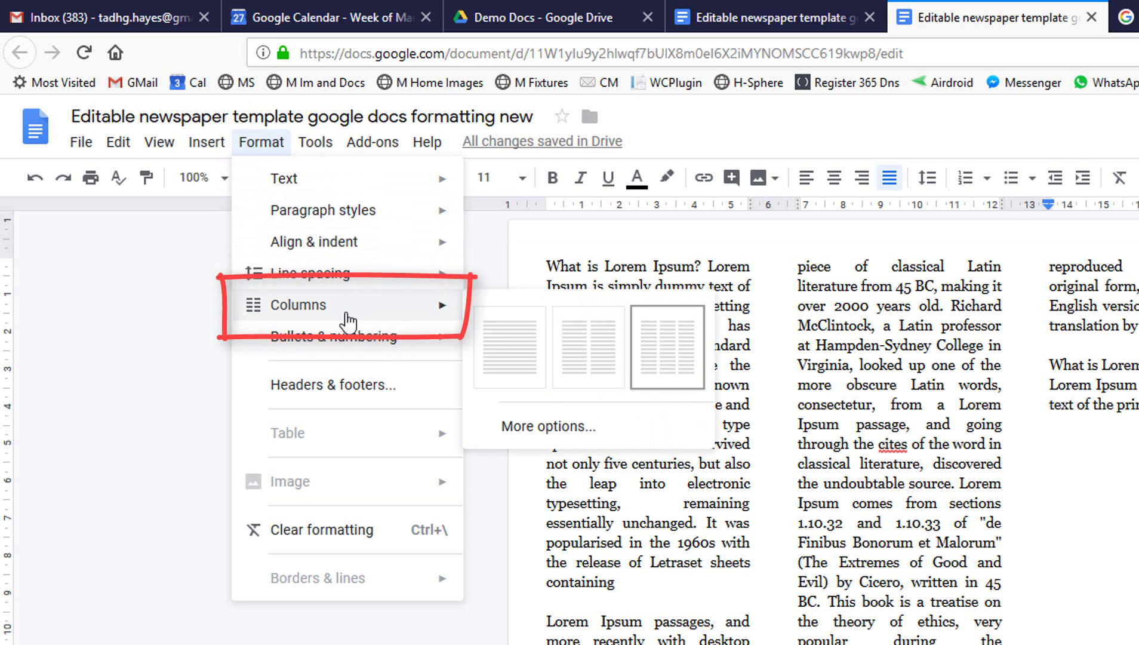
click(571, 437)
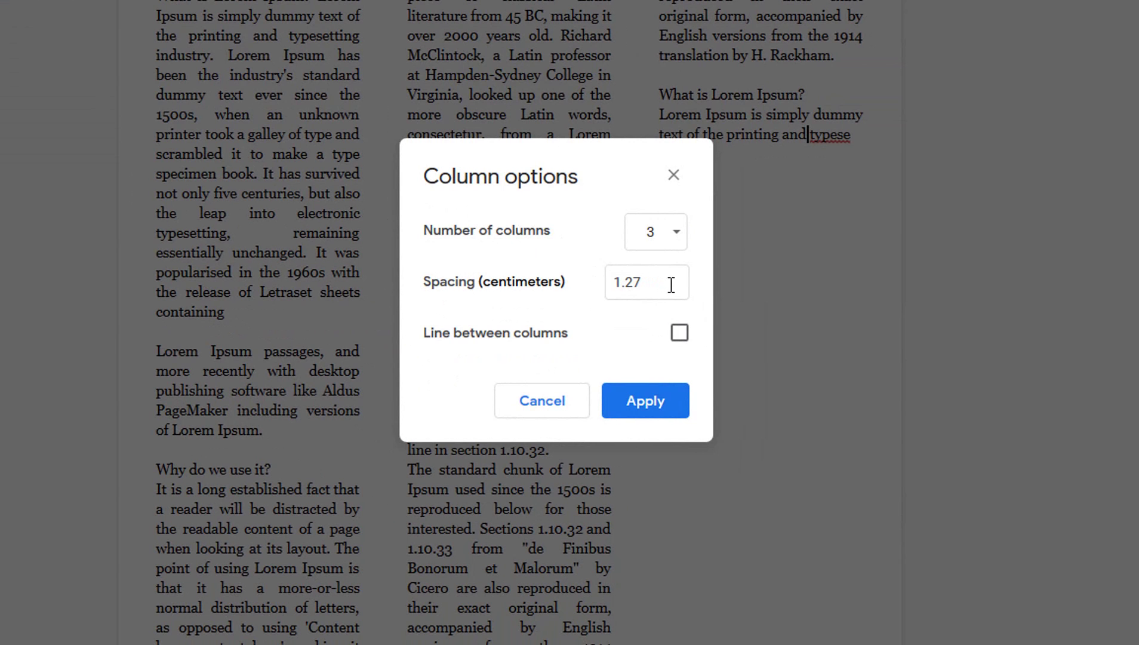
drag(671, 285, 568, 293)
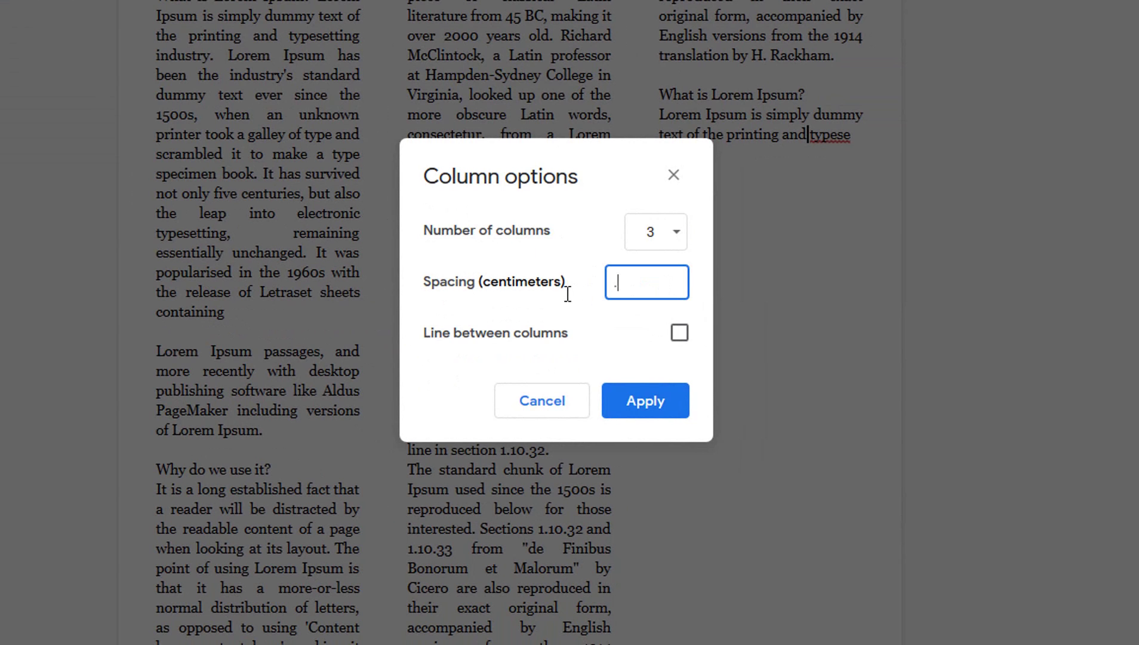
click(647, 400)
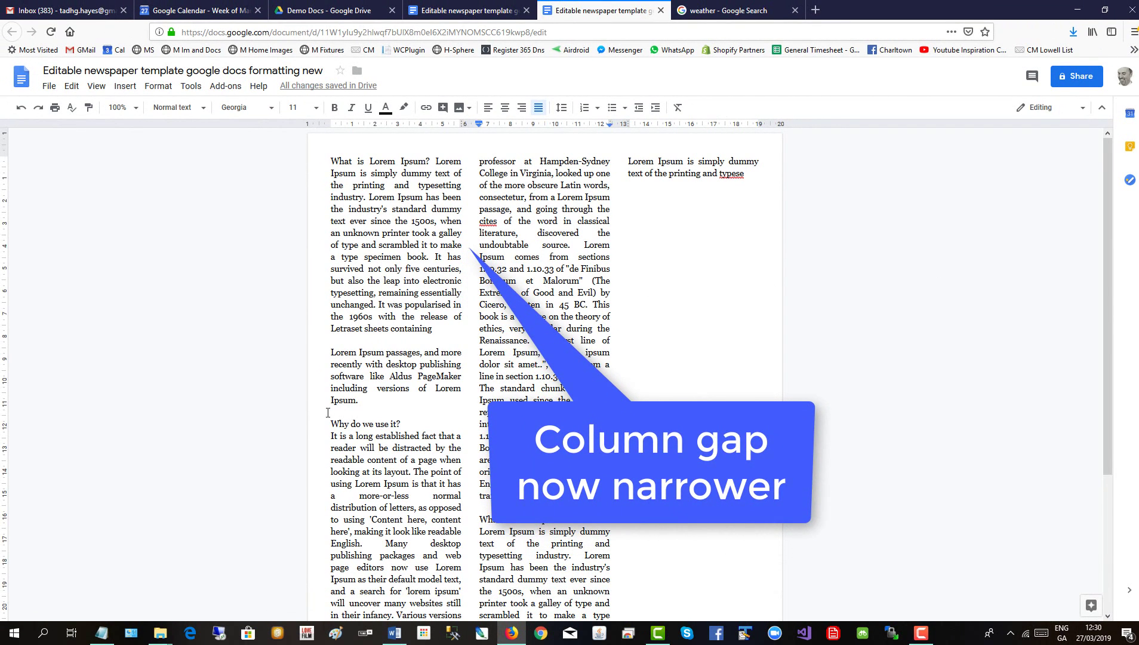
click(432, 329)
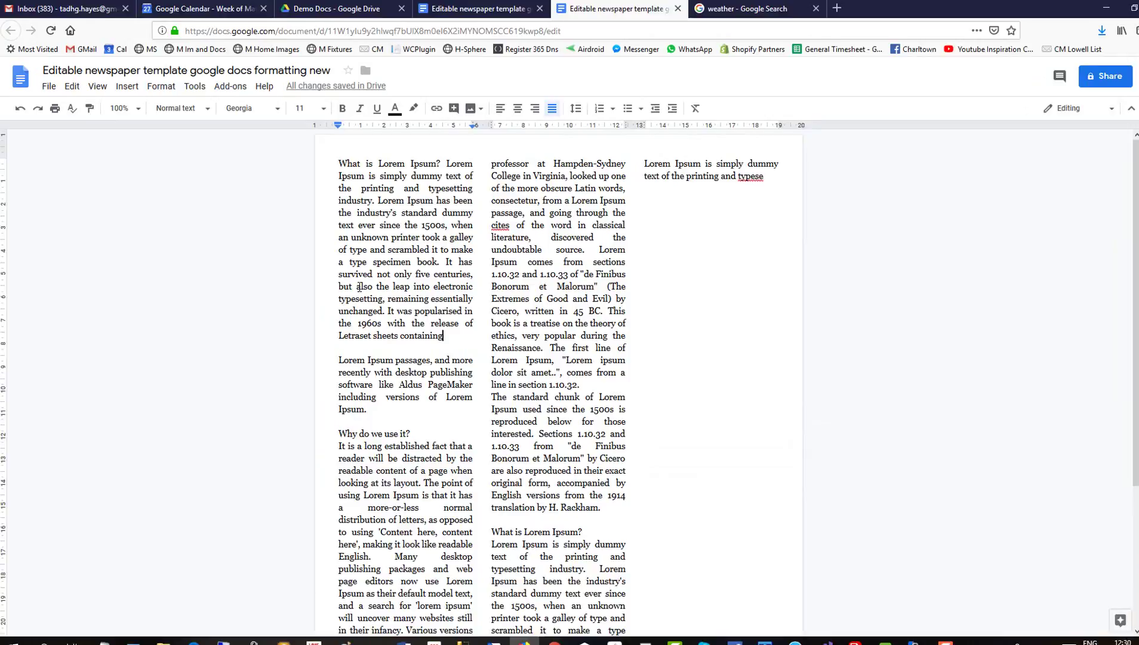
click(125, 86)
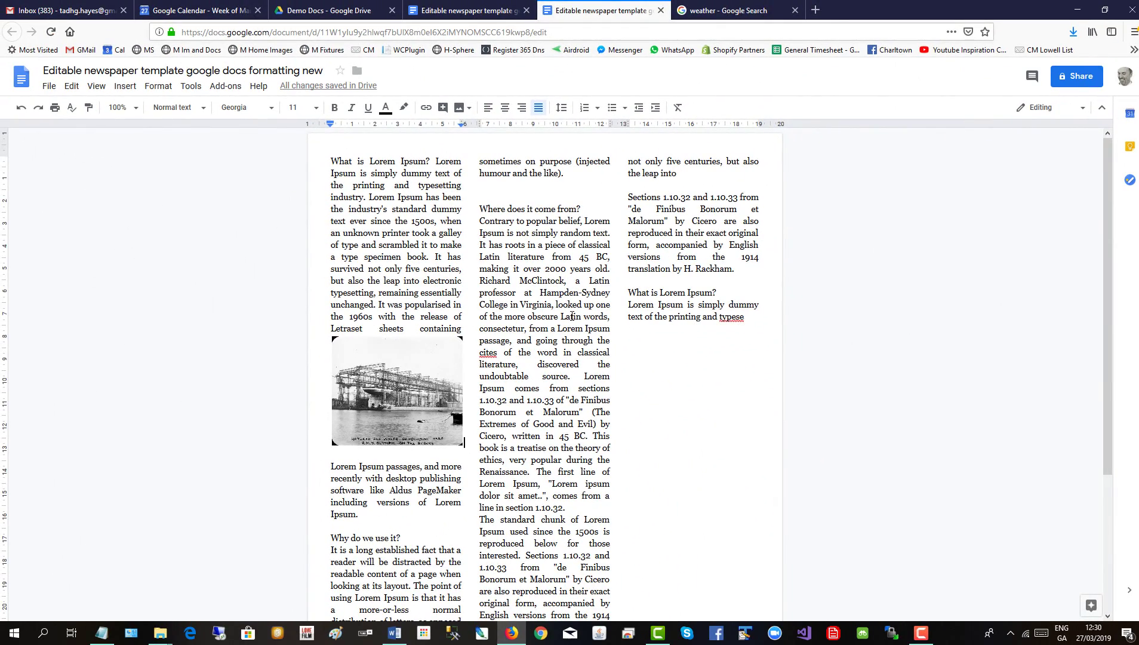
click(125, 85)
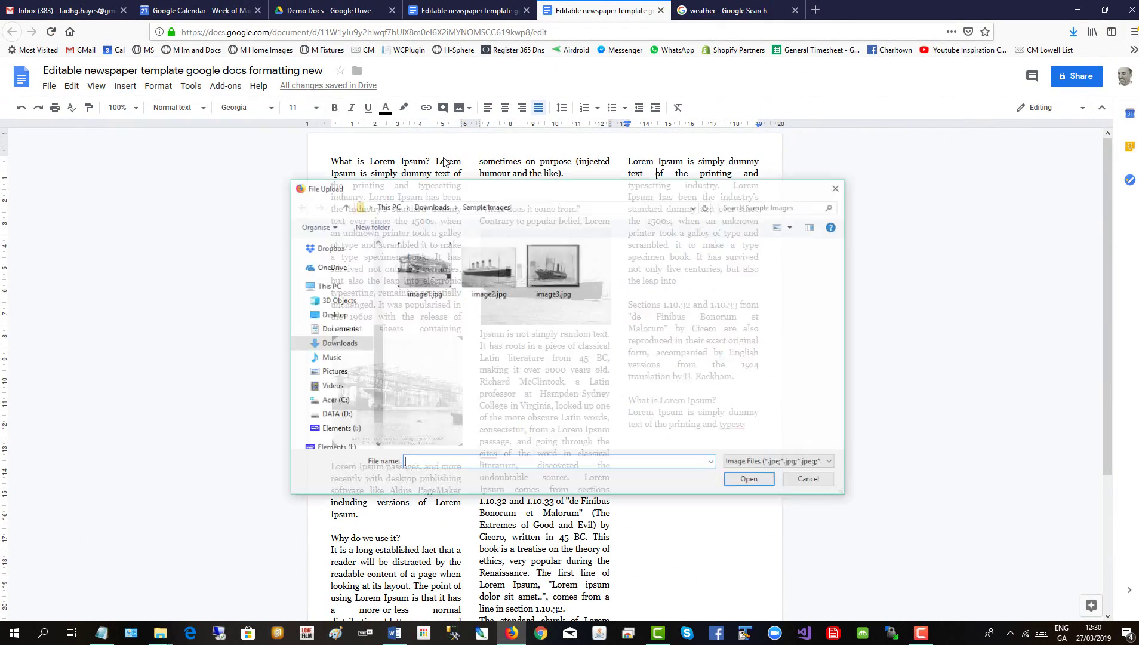
double_click(555, 266)
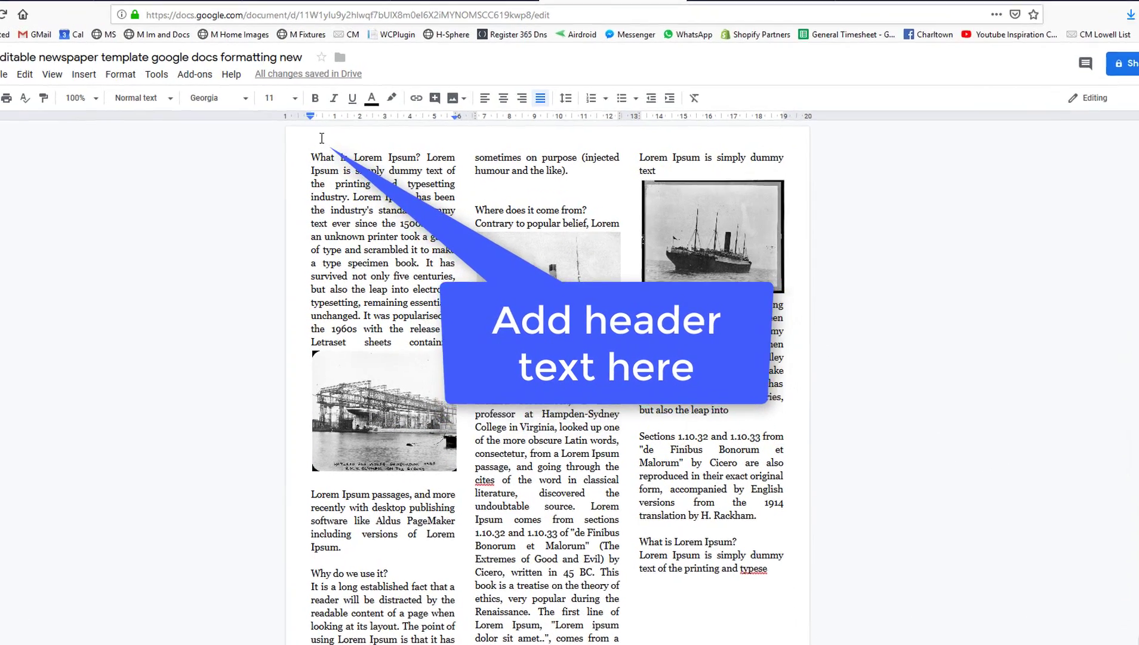
Paste the title 'The Atlantic Times' from Notepad into the page header
double_click(340, 145)
key(alt+Tab)
key(alt+Tab)
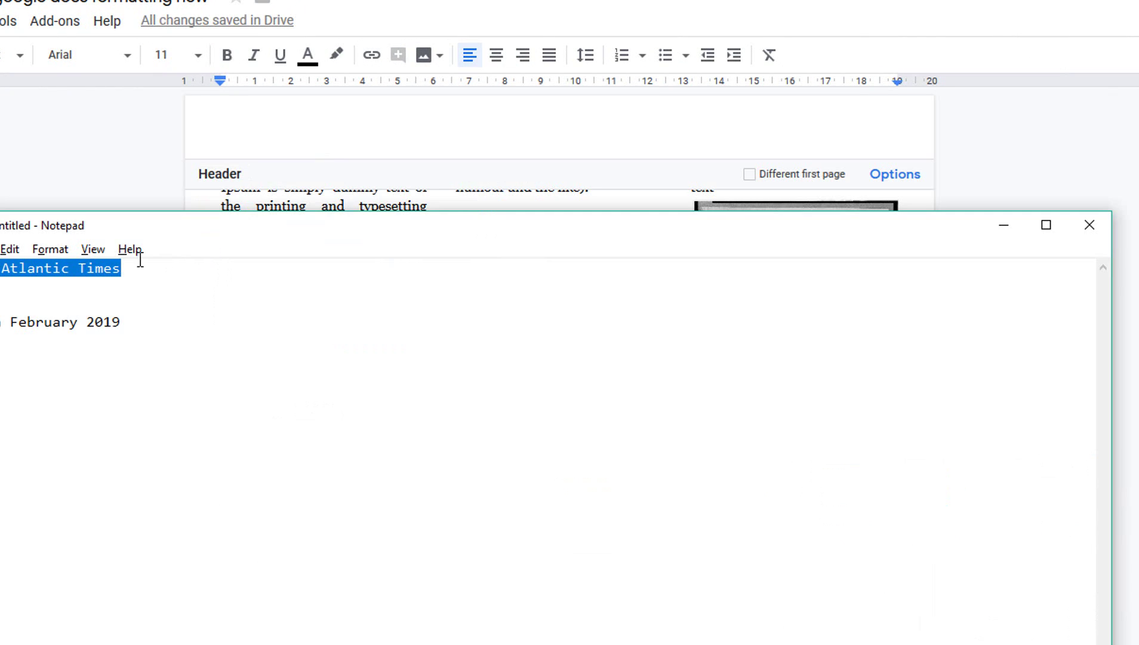
drag(137, 268, 0, 269)
key(alt+Tab)
text(The Atlantic Times)
Format the header title as 60 pt Georgia, underlined and centred
drag(342, 146, 219, 152)
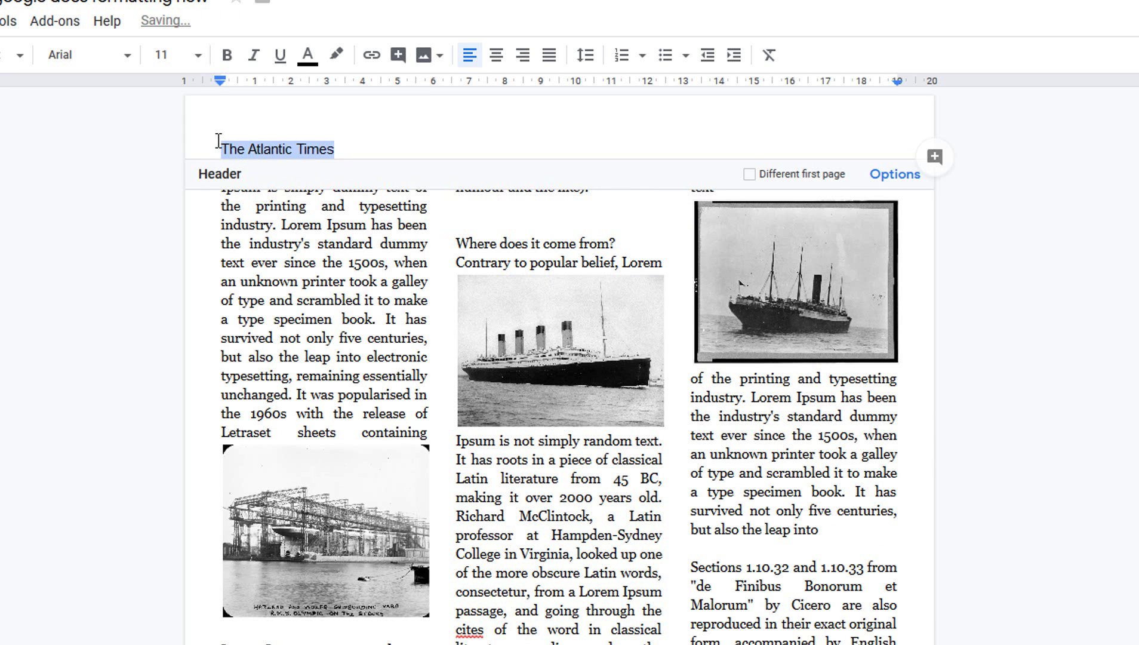
click(114, 55)
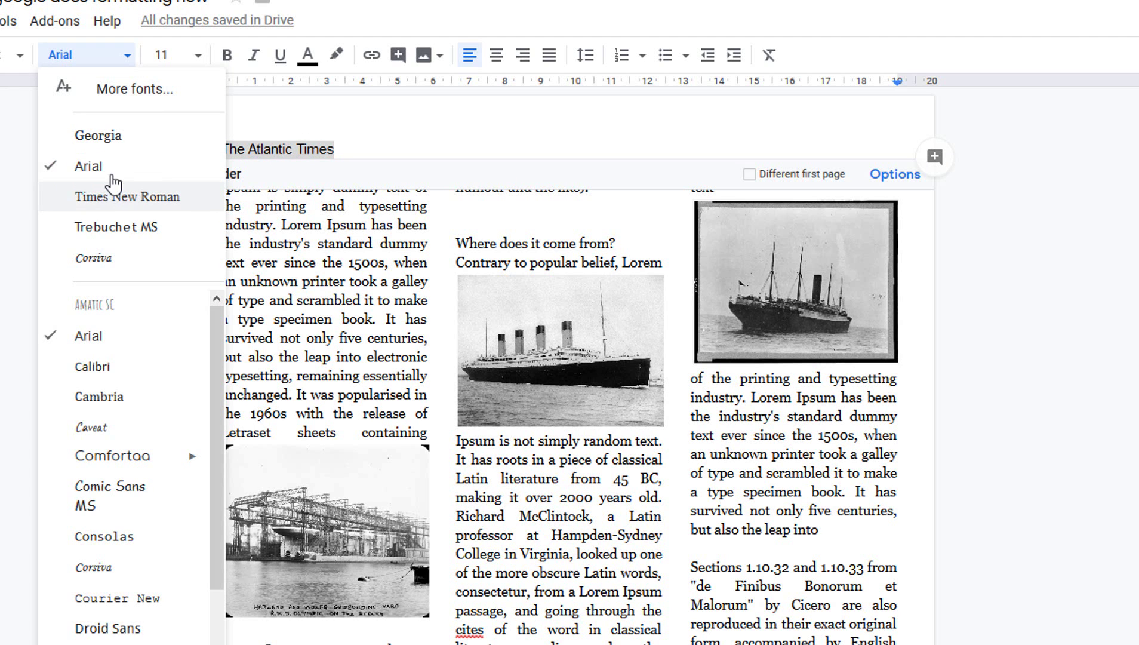
click(107, 137)
click(198, 56)
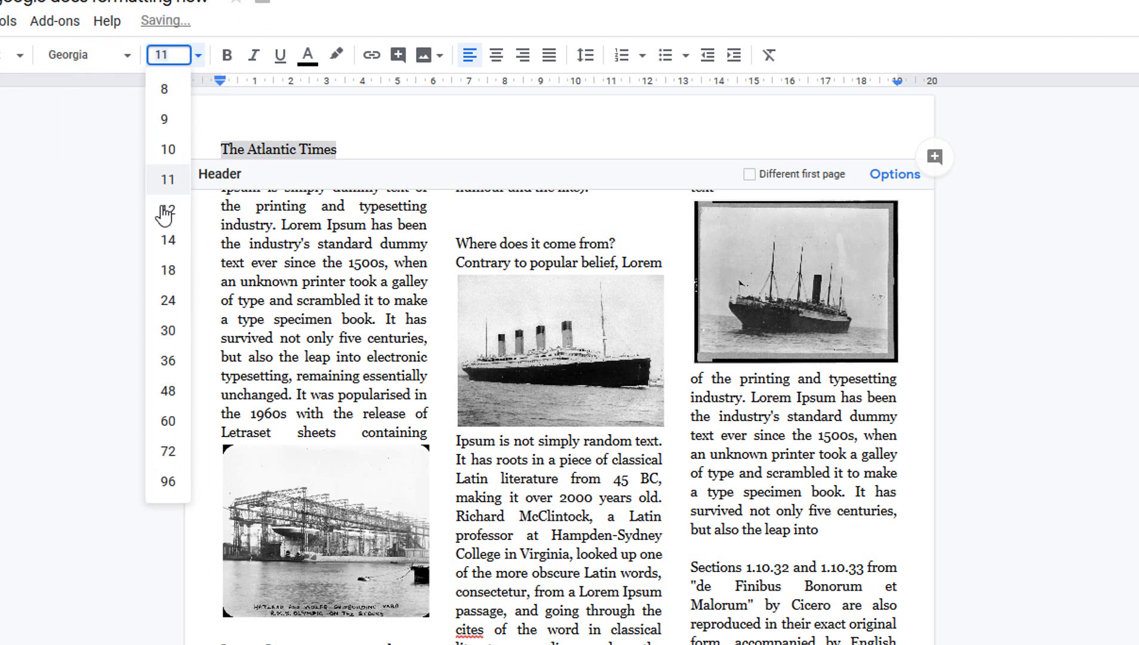
click(170, 422)
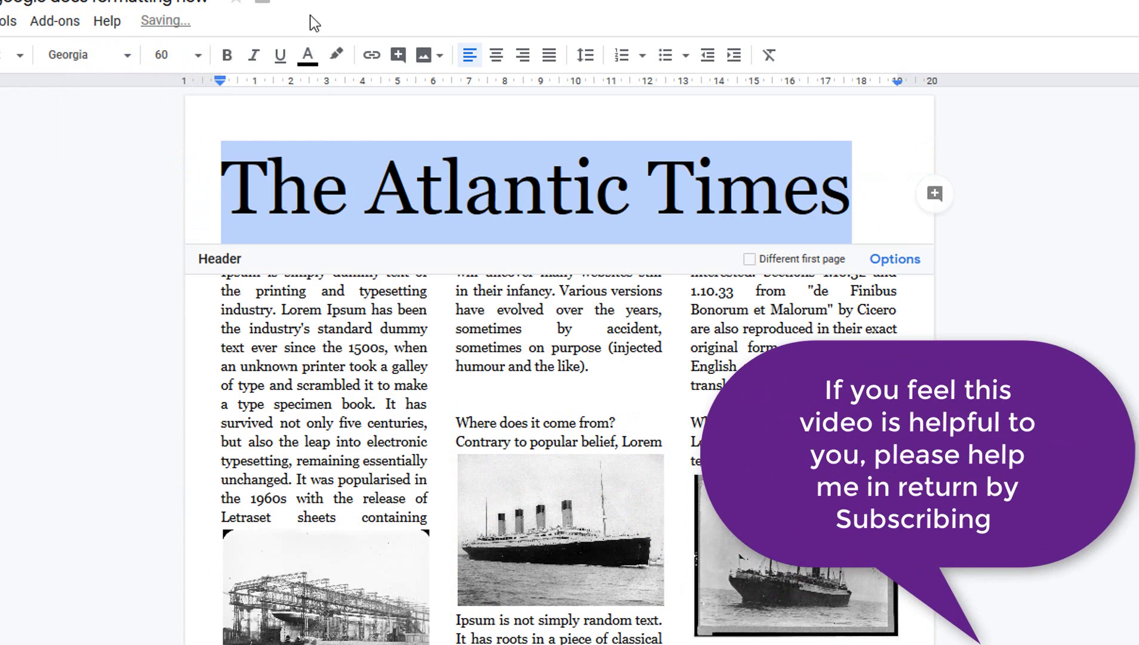
click(279, 55)
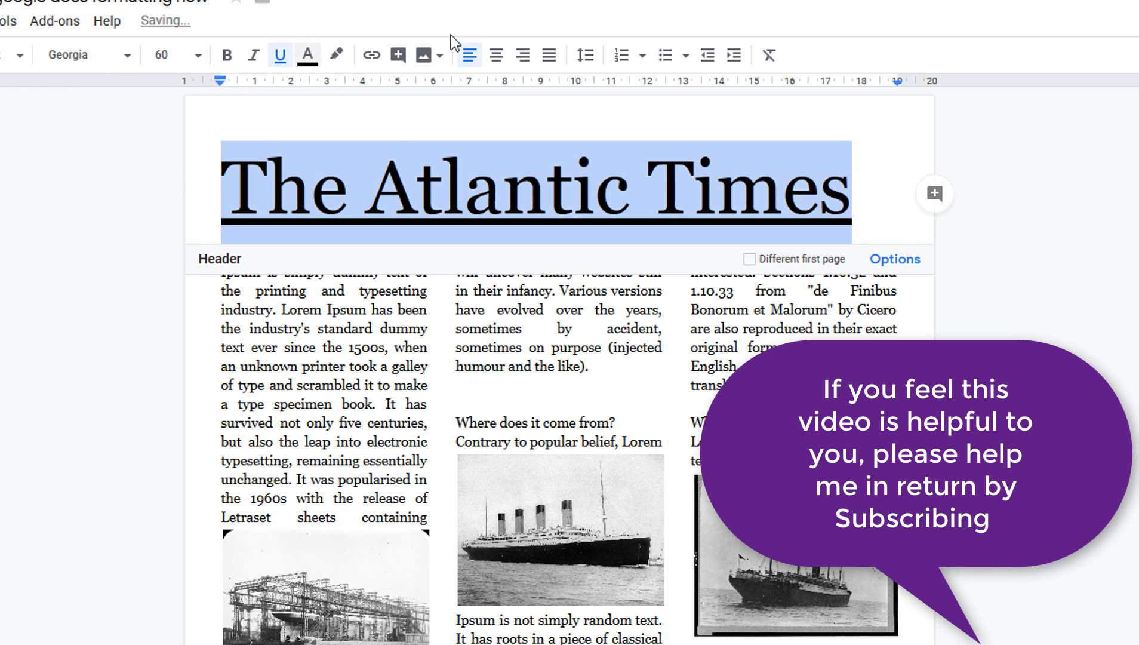
click(496, 55)
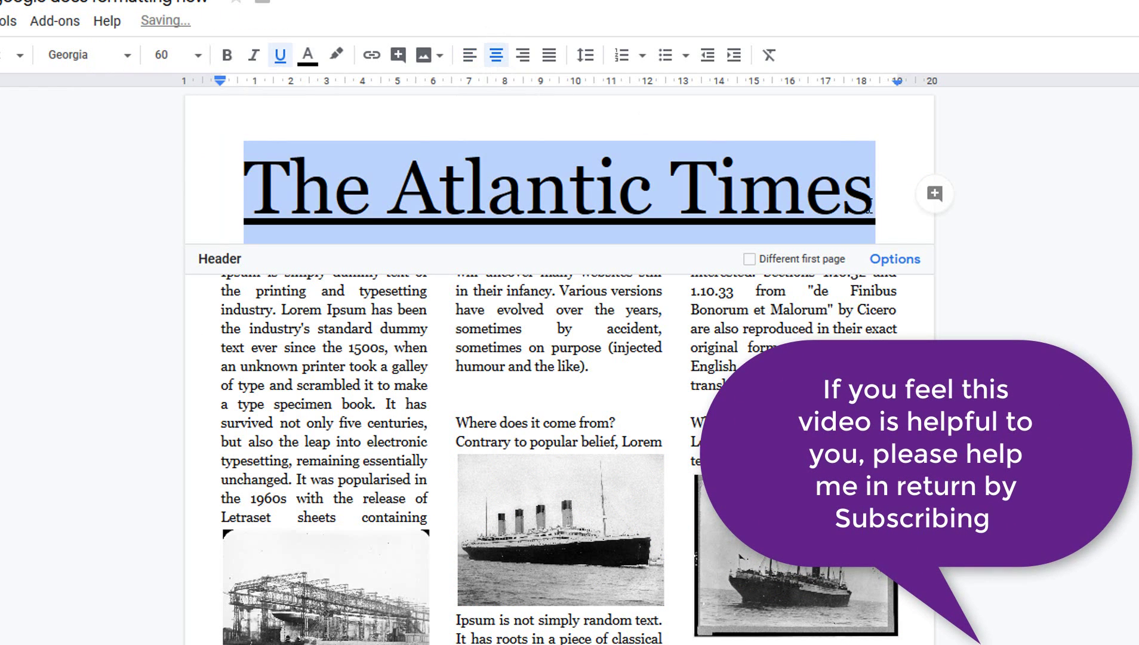
click(892, 201)
Add the date '14th February 2019' from Notepad on a new line below the title
key(Return)
key(alt+Tab)
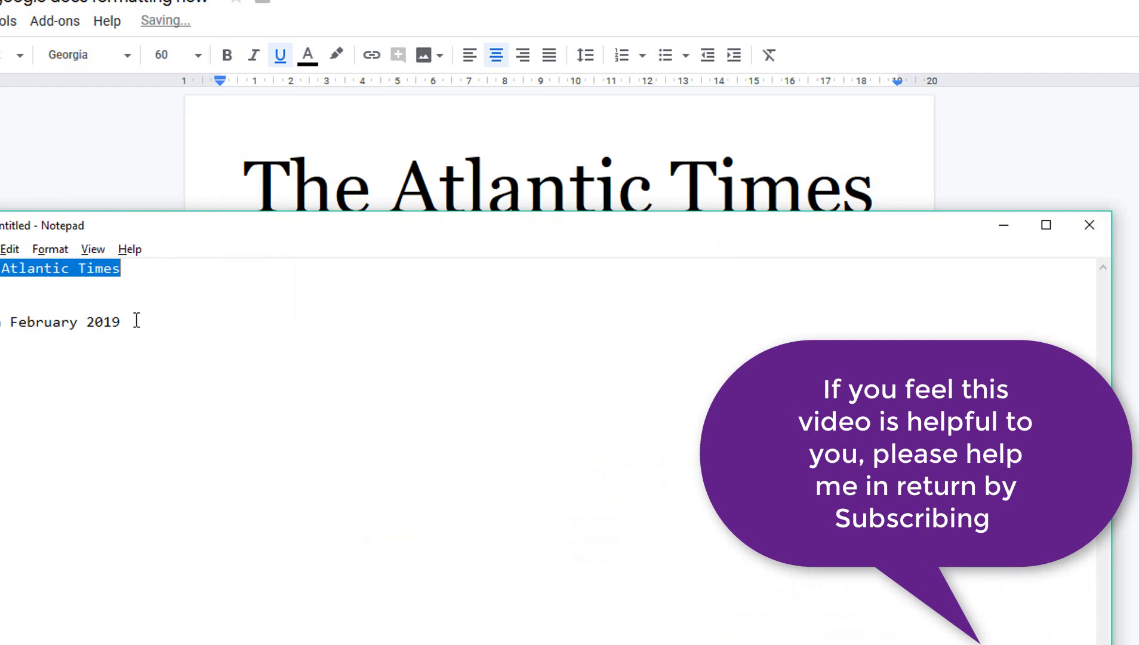
click(137, 321)
key(shift+Home)
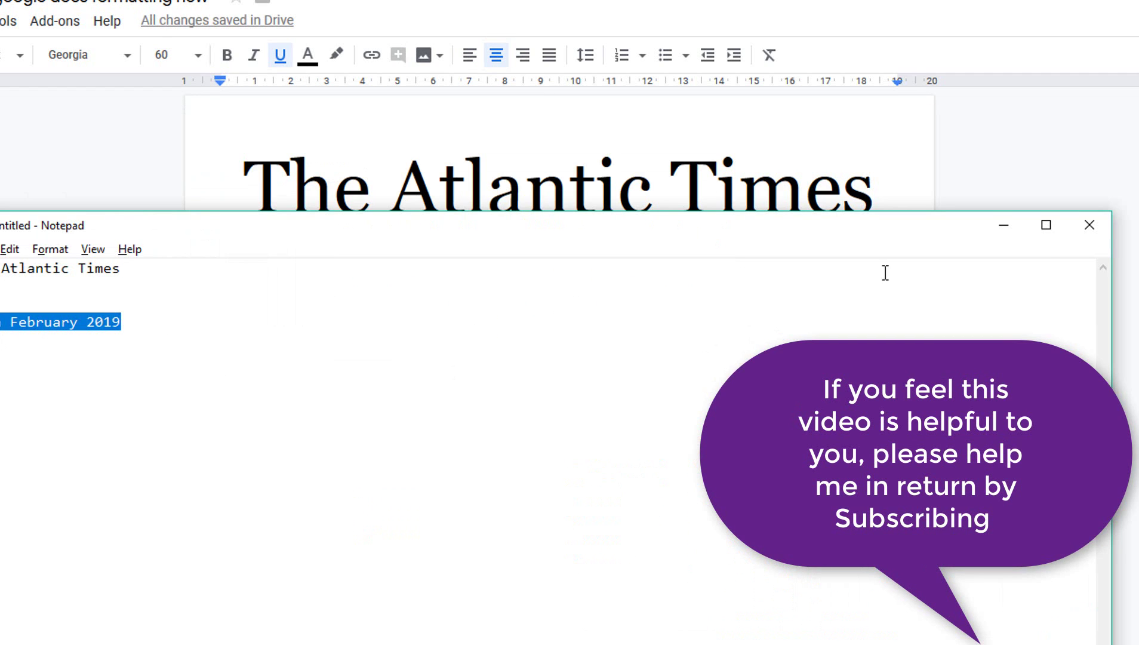
key(ctrl+c)
key(alt+Tab)
key(ctrl+v)
Make the date line 12 pt and remove its underline
drag(881, 291, 244, 308)
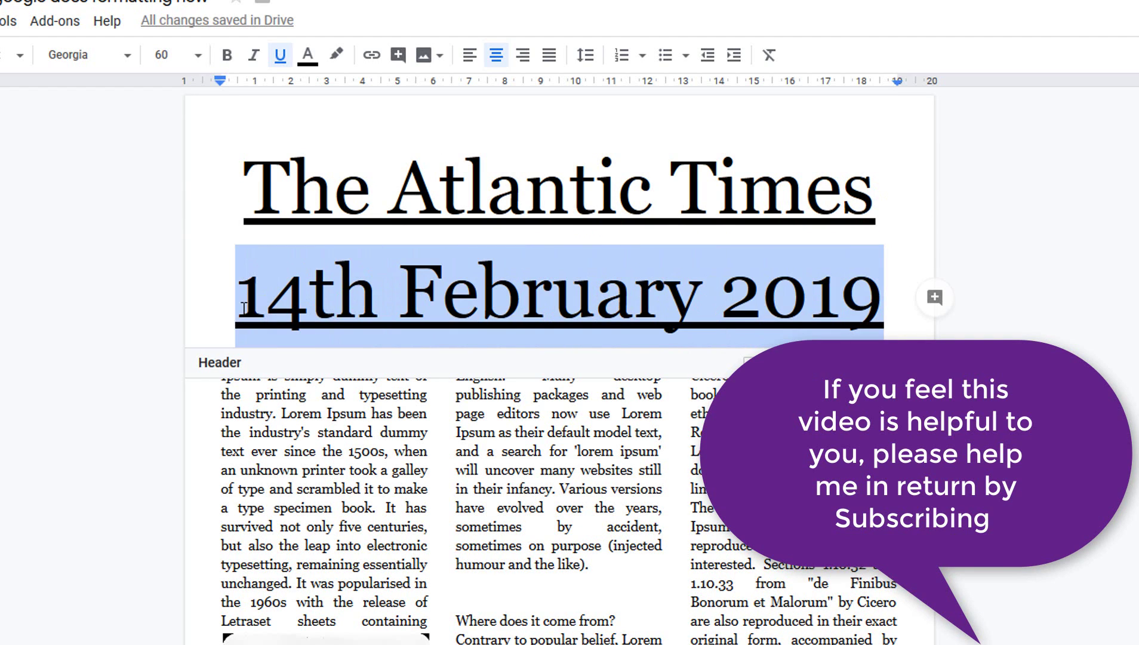
click(179, 57)
click(176, 209)
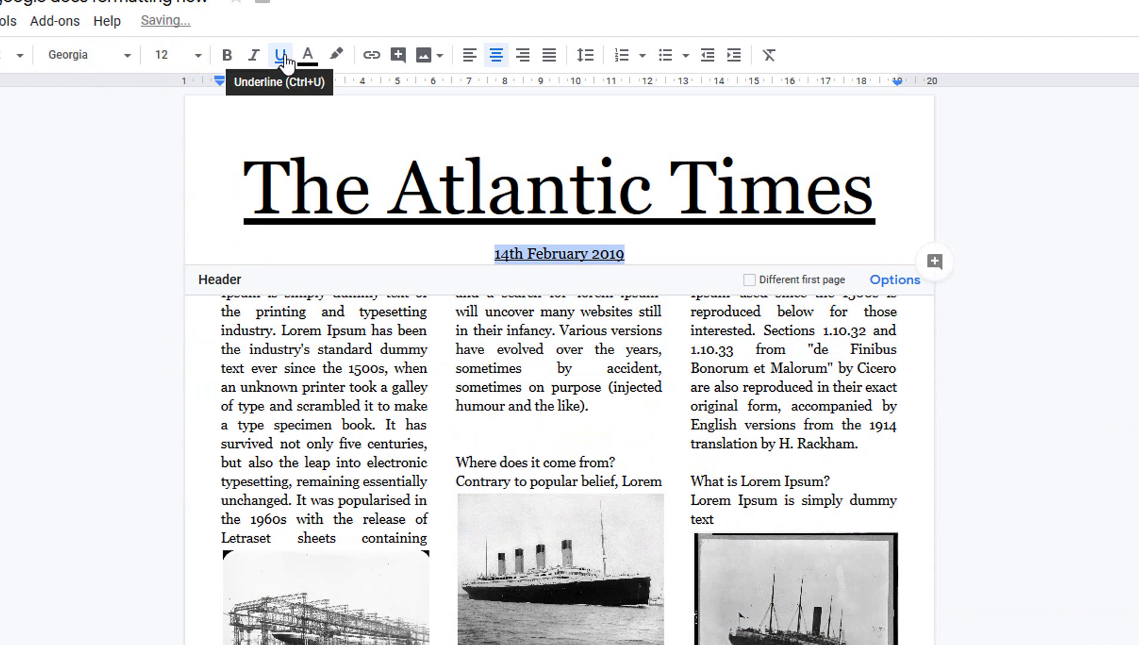
click(285, 60)
Insert a horizontal divider line below the date
click(663, 259)
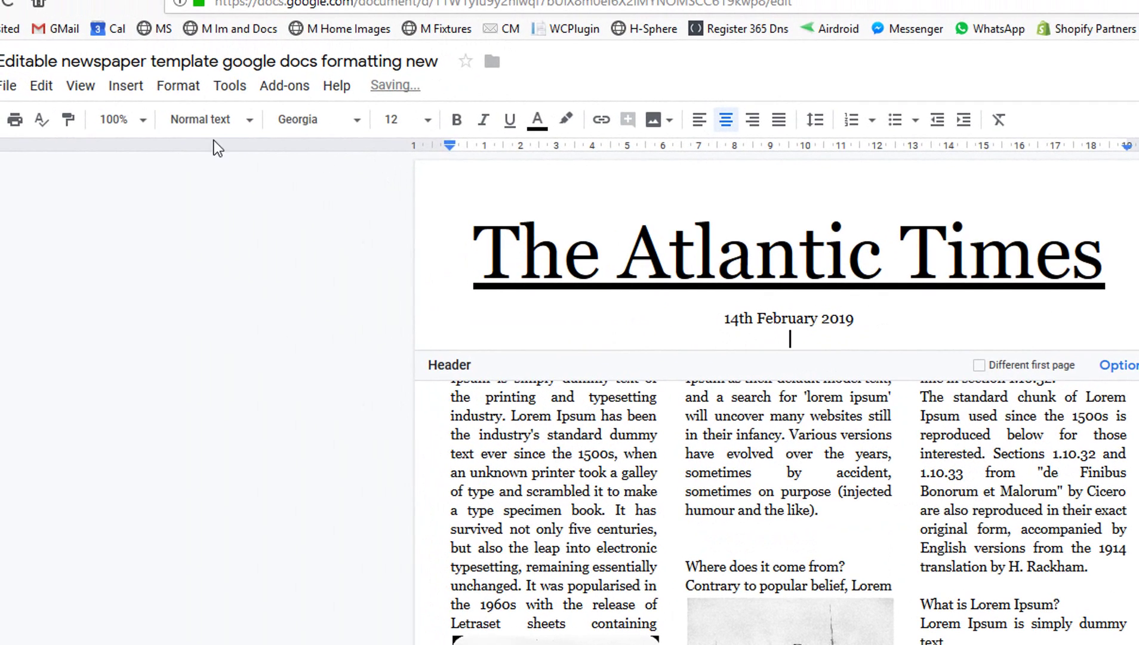
click(126, 86)
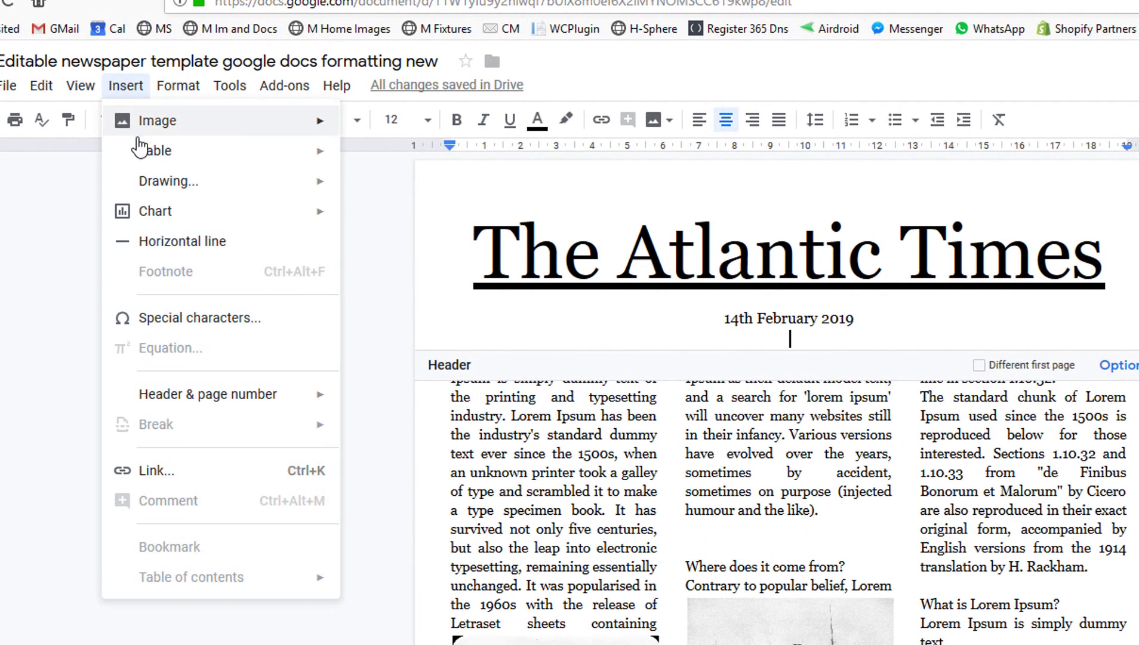
click(196, 244)
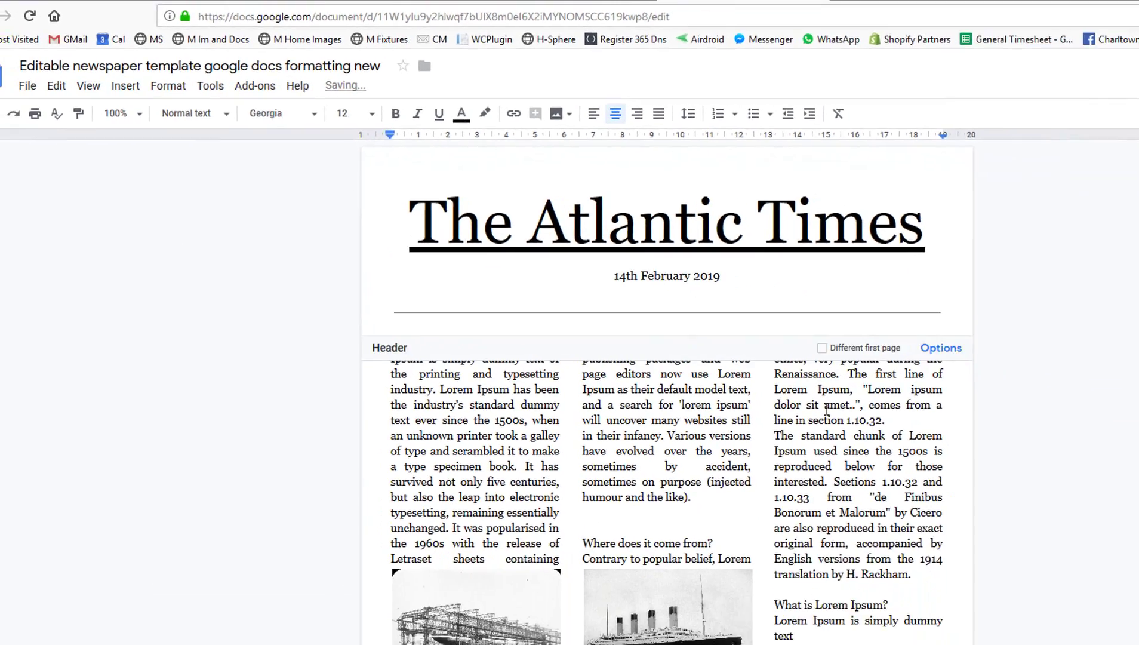
click(985, 477)
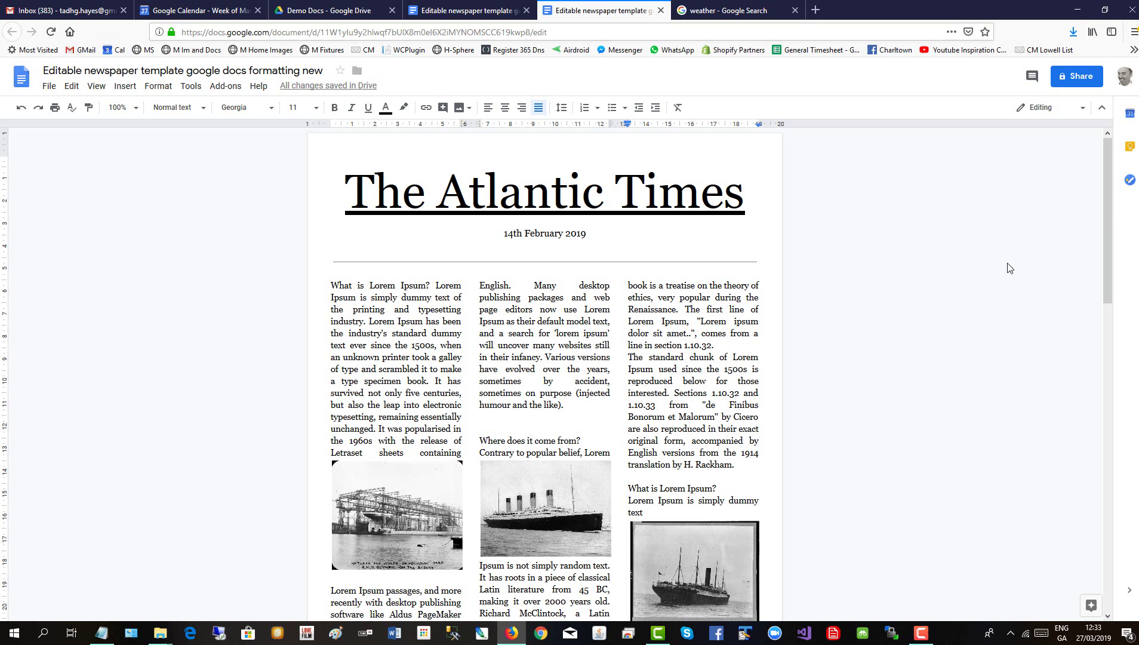
Delete the blank line under the header date and italicize '14th February 2019'
drag(1108, 217, 1109, 338)
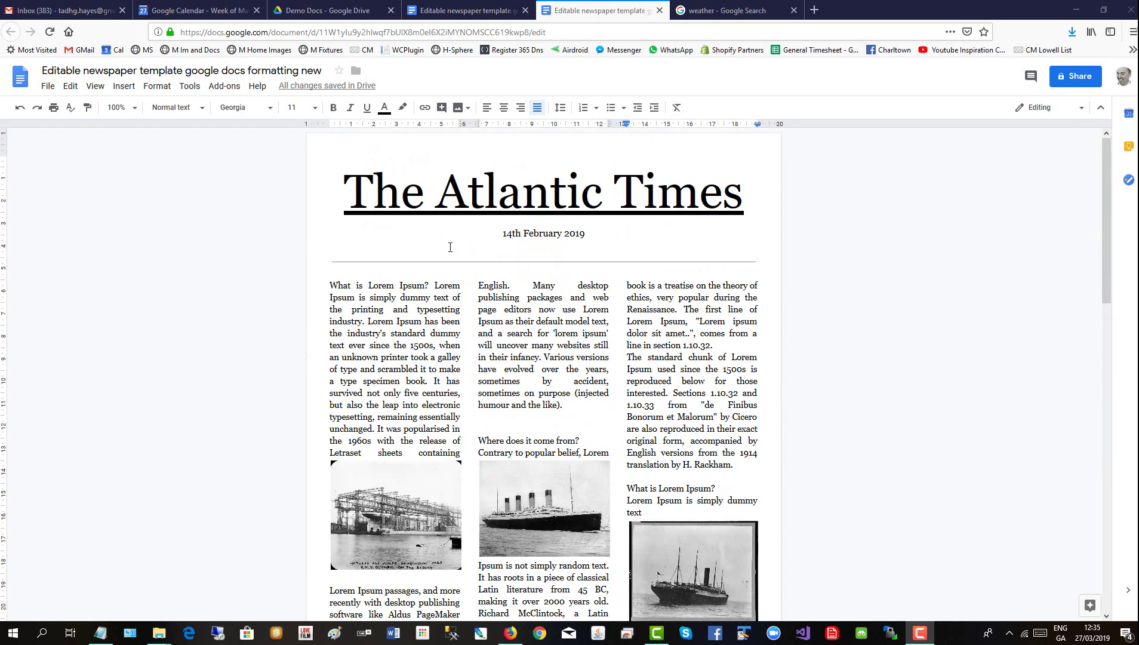
click(450, 248)
key(ctrl+shift+l)
key(BackSpace)
drag(502, 234, 608, 231)
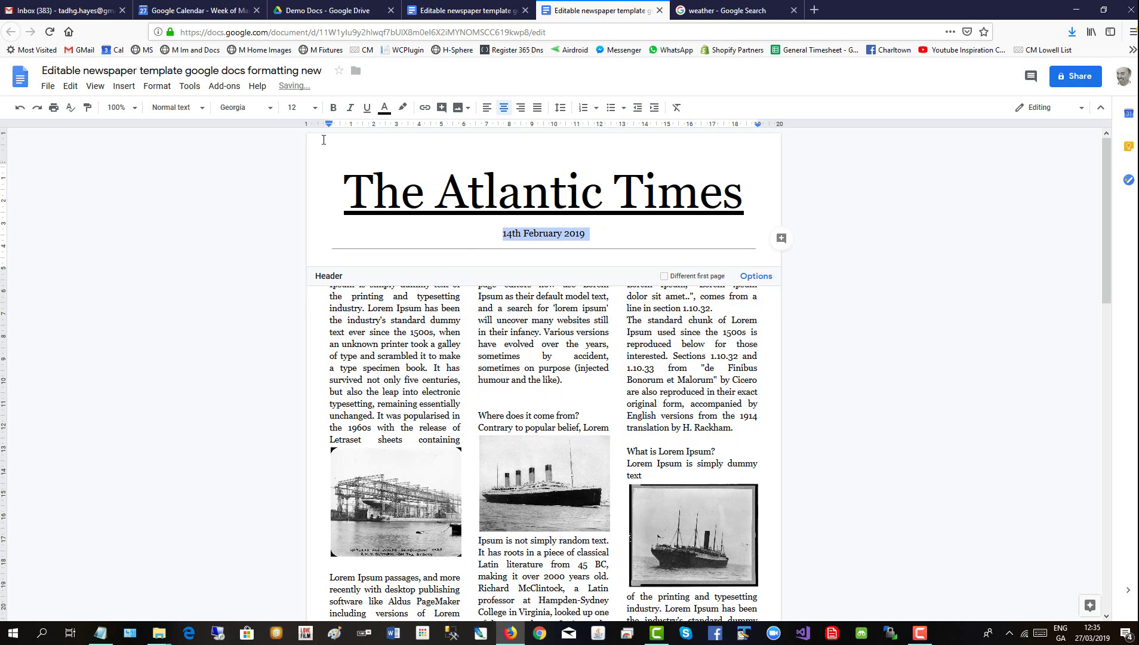
click(352, 114)
click(639, 380)
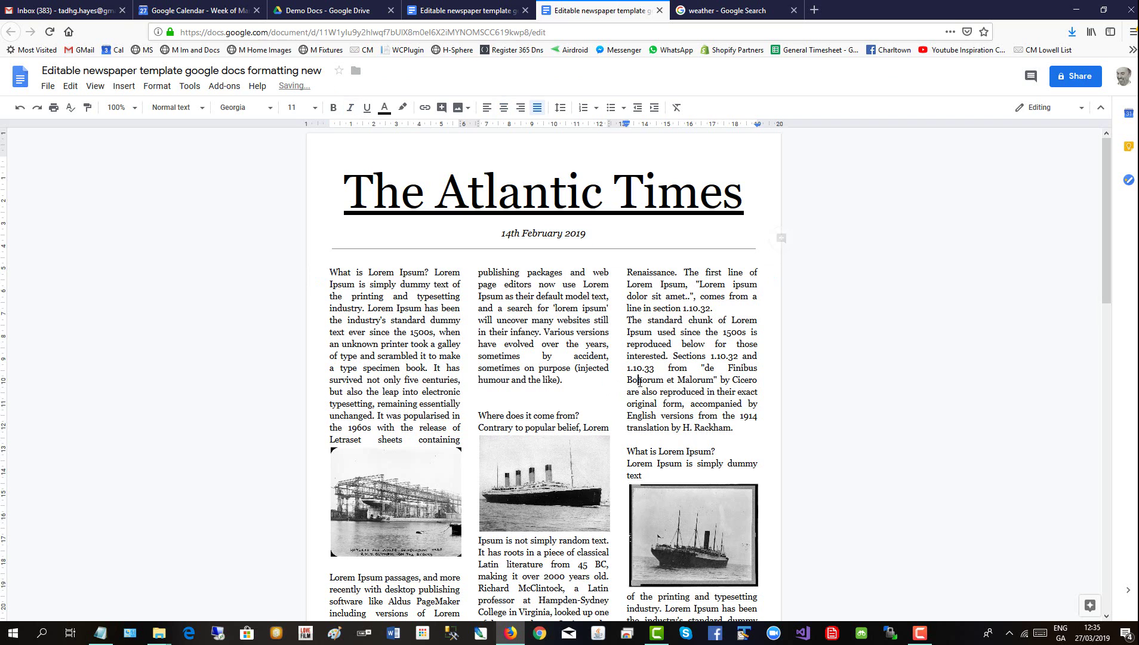
Move the middle ship photo up after 'and a search' and the right one down after 'printer took a galley'
click(581, 475)
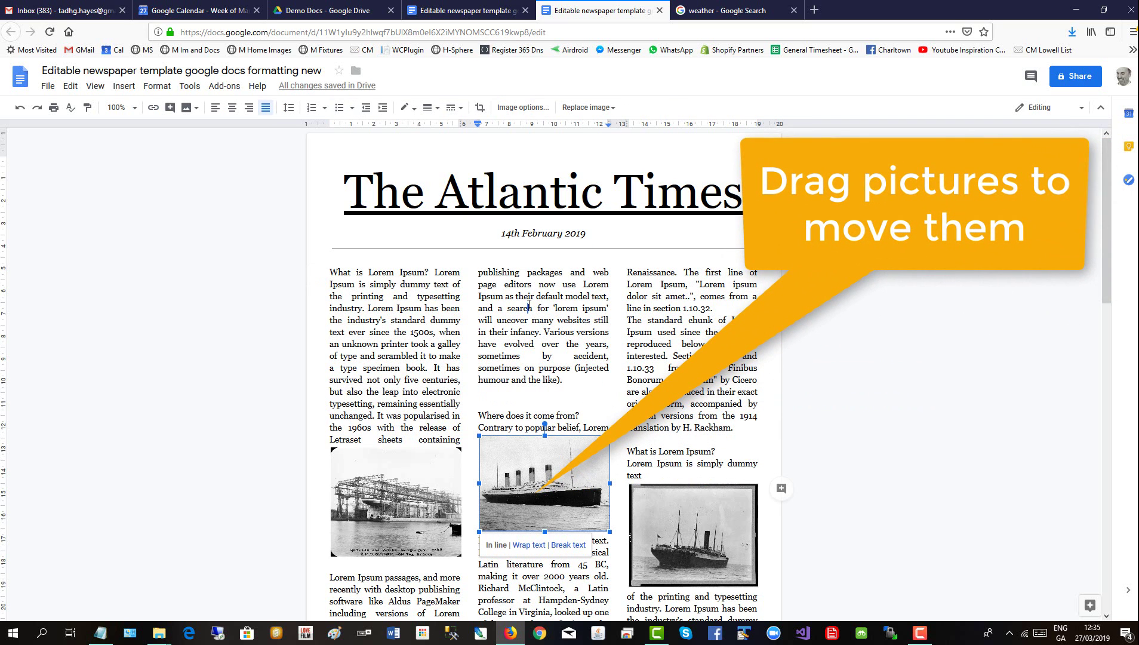
drag(538, 308, 538, 305)
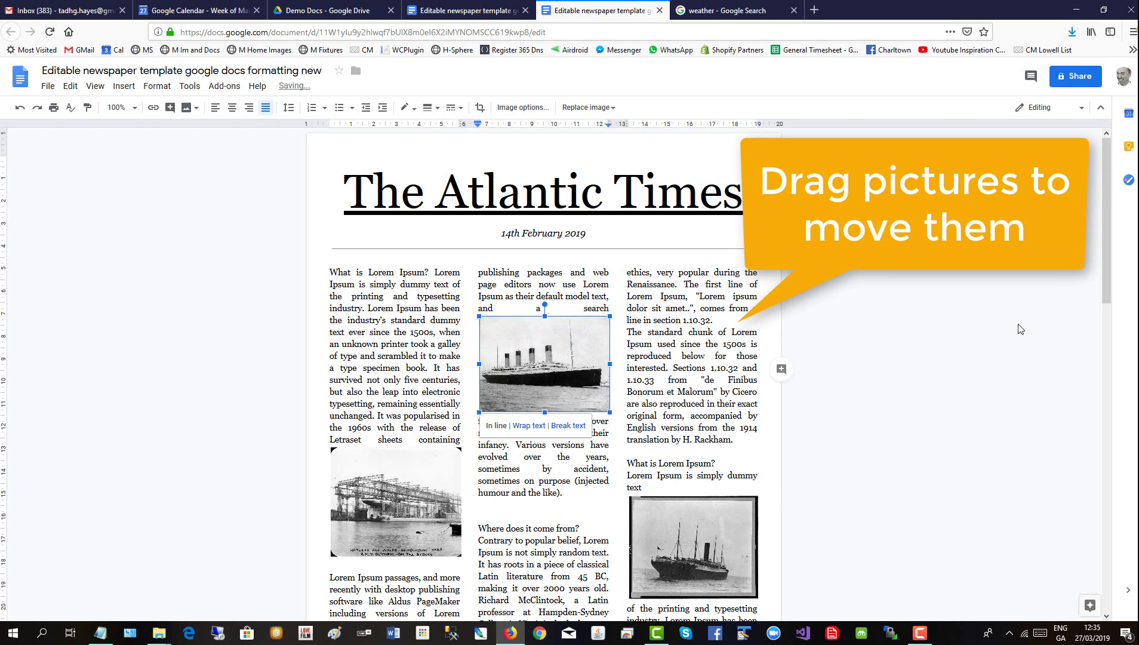
drag(1109, 234, 1108, 299)
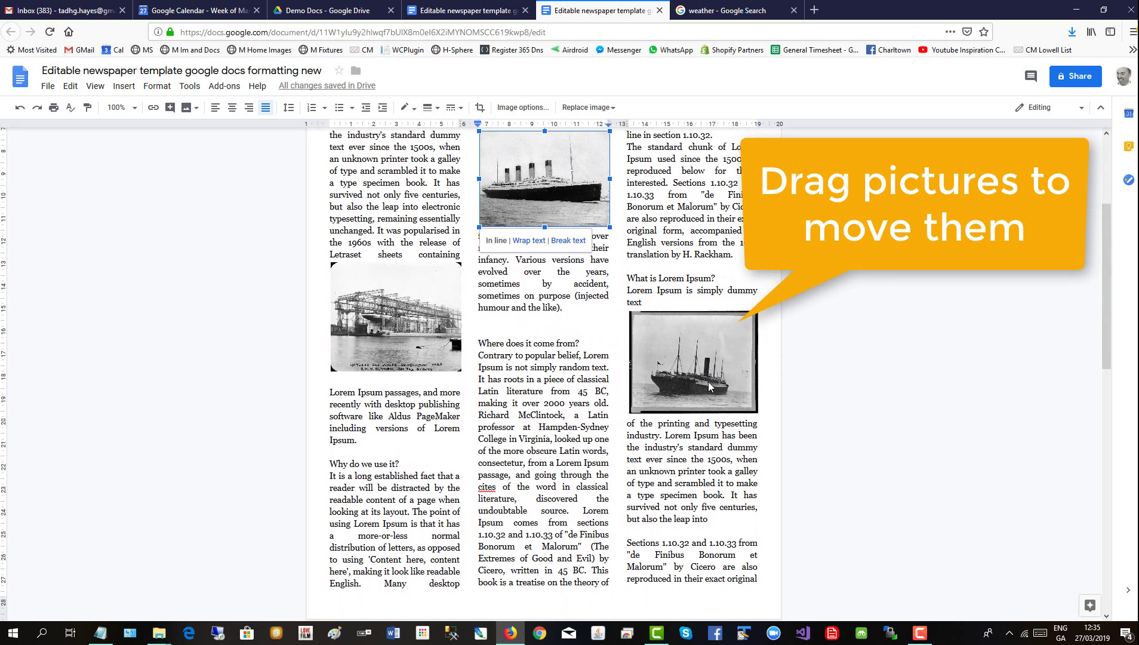
click(709, 387)
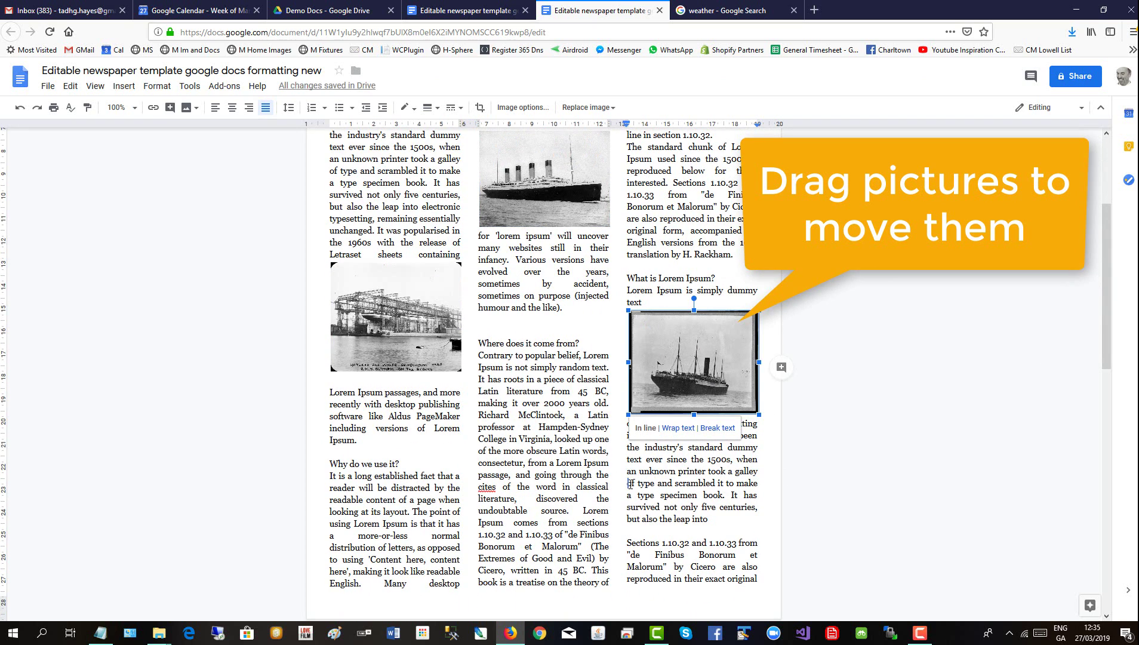
drag(630, 484, 630, 485)
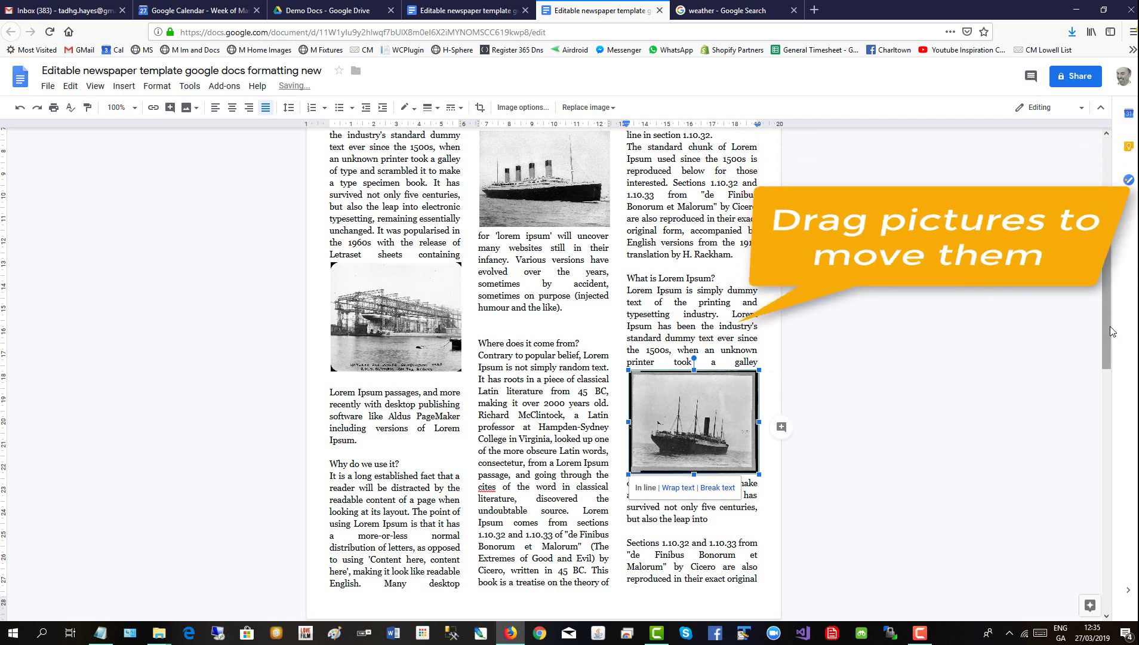
drag(1108, 327, 1081, 481)
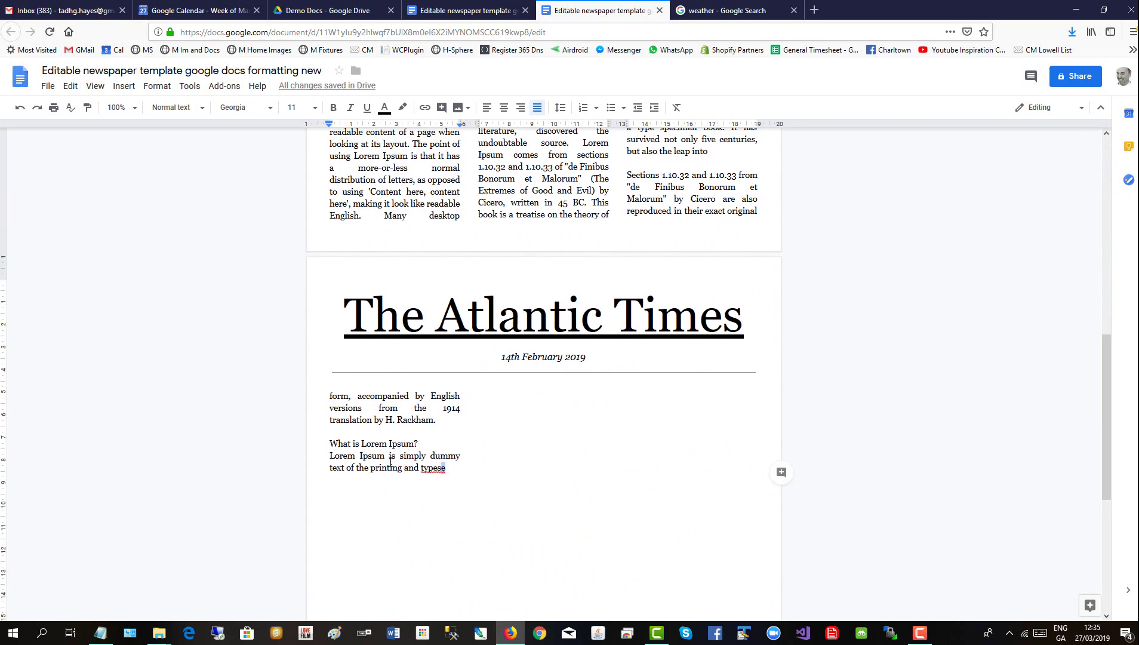
drag(447, 468, 307, 410)
Delete the page-2 overflow text and the surplus passage from 'reproduced' to 'English'
key(BackSpace)
drag(448, 408, 317, 399)
key(BackSpace)
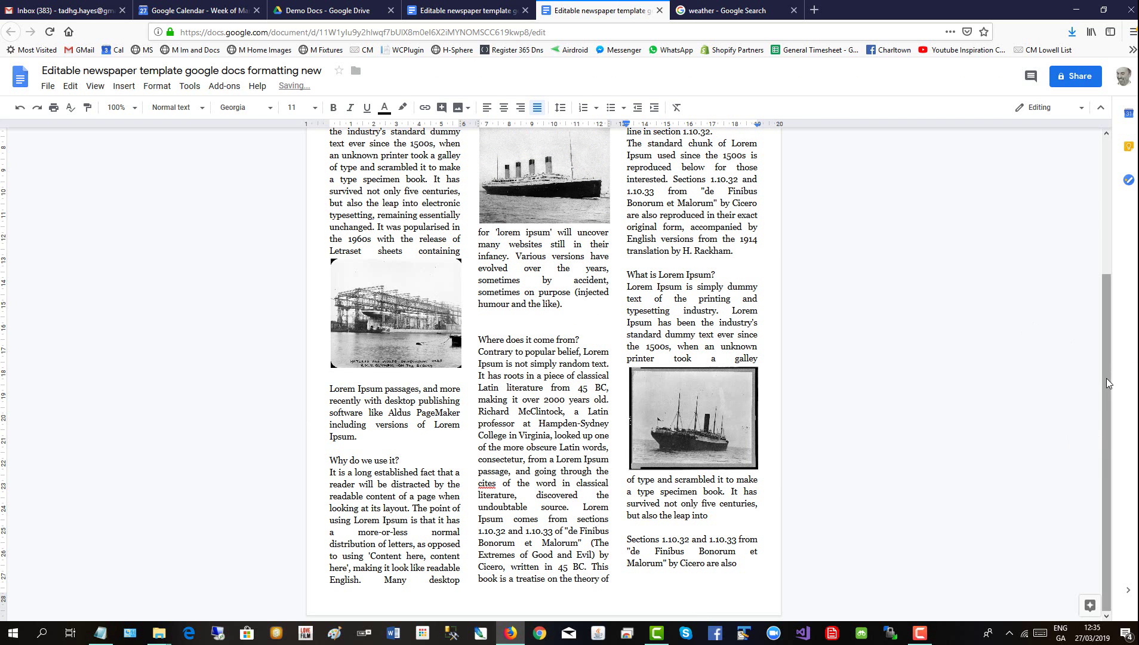
drag(1106, 378, 1077, 154)
scroll(1090, 228, down, 3)
scroll(1090, 228, up, 3)
scroll(1090, 229, down, 3)
scroll(1132, 364, down, 1)
scroll(1132, 204, up, 5)
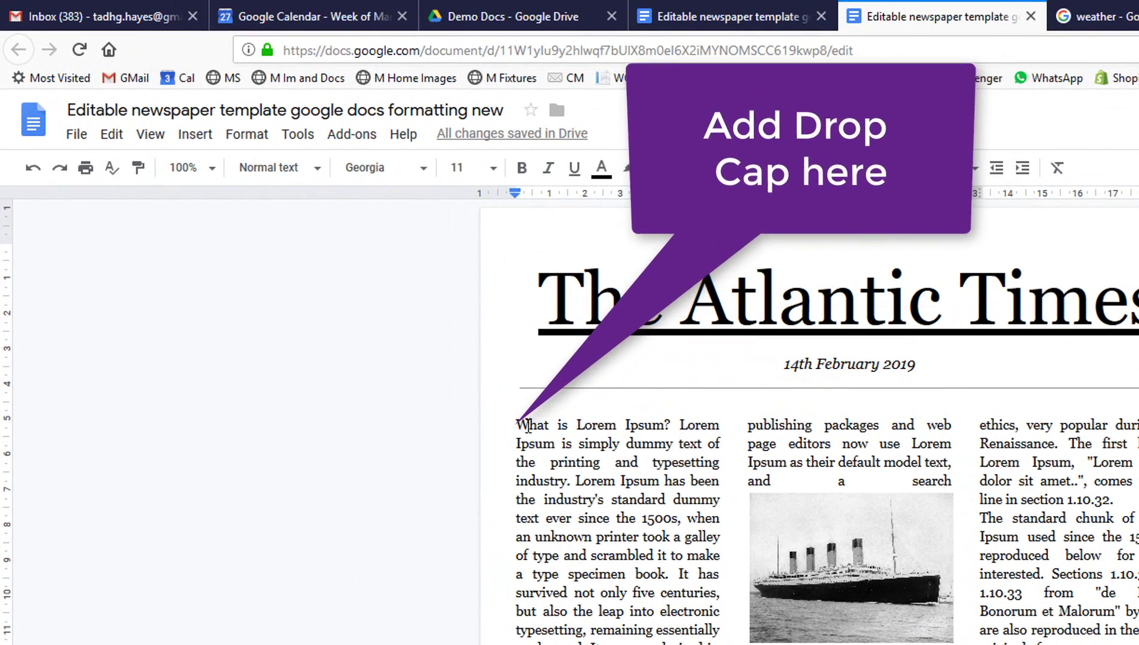
Delete the W of 'What' and insert the w dropcap.png image from the computer in its place
click(528, 425)
key(BackSpace)
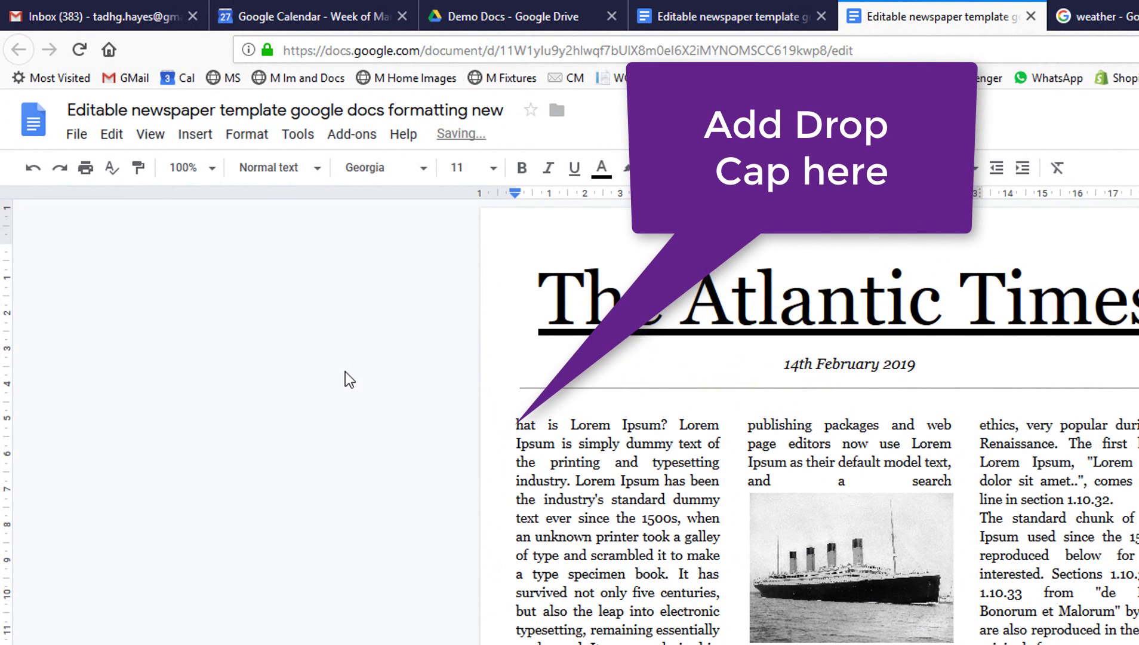
click(197, 139)
mouse_move(267, 173)
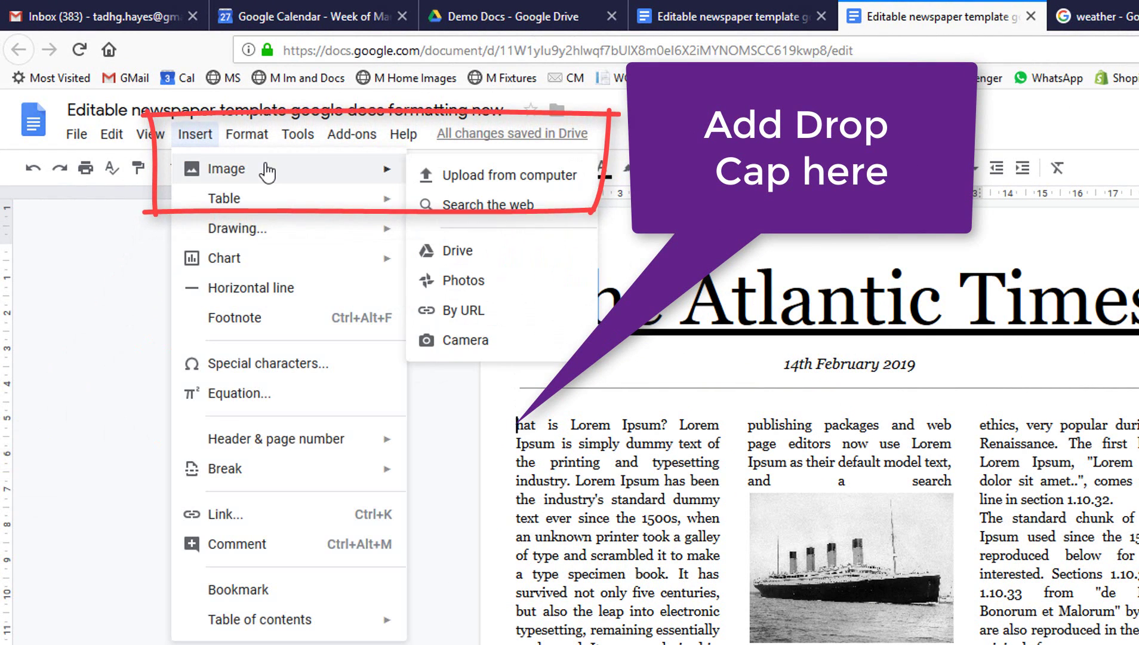
click(519, 176)
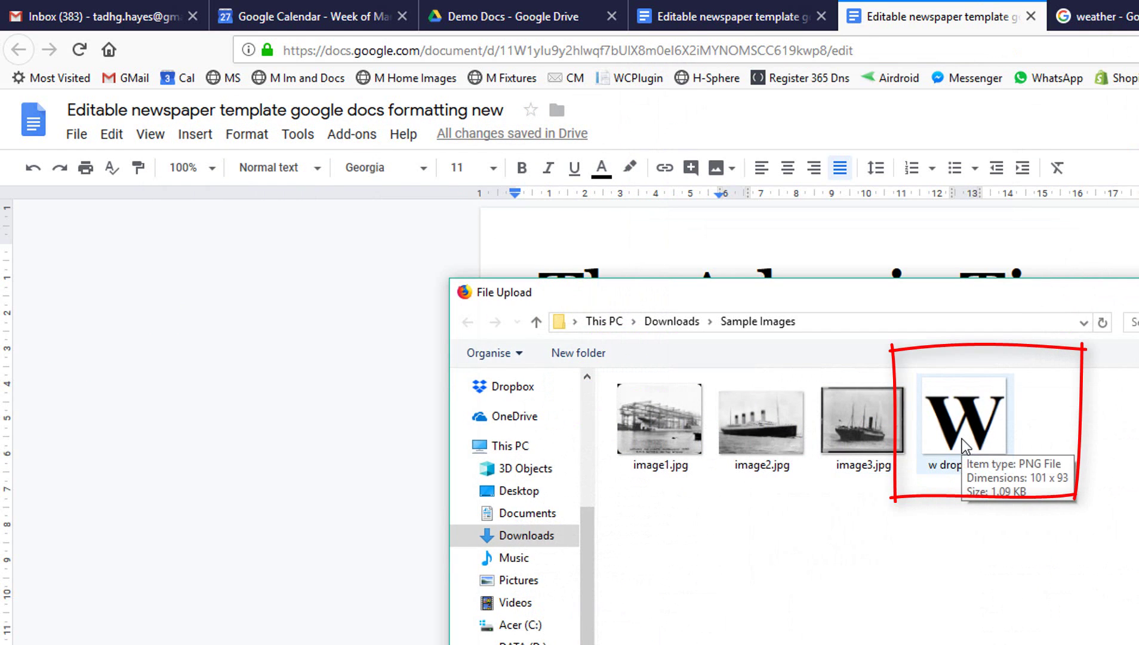
double_click(965, 445)
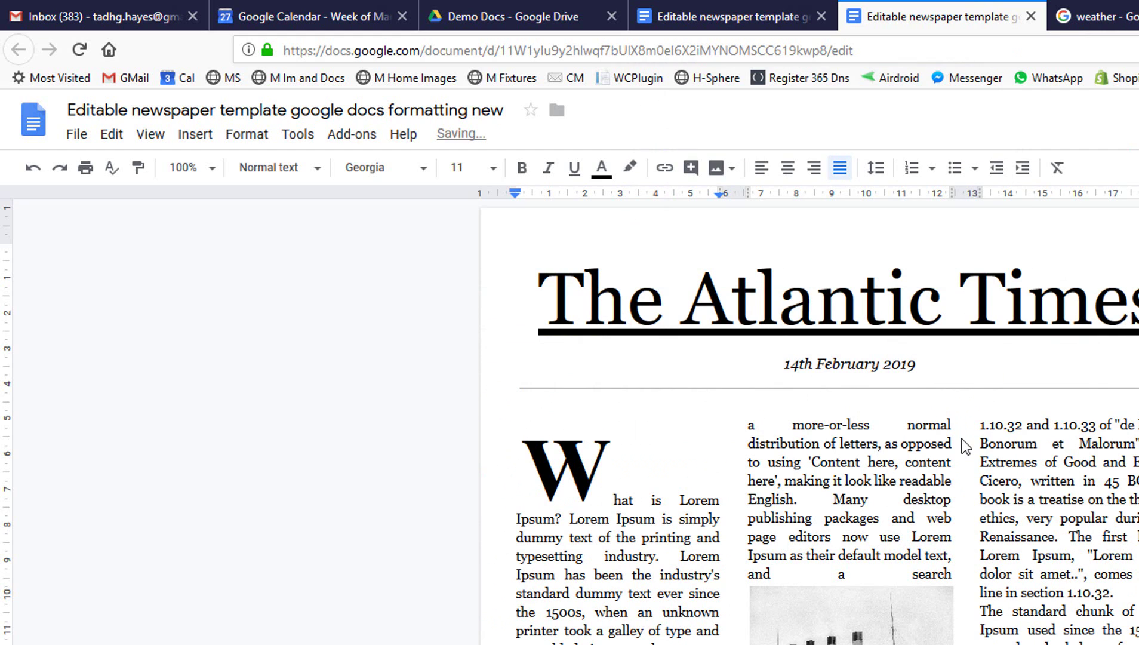
Set the W image to wrap text, move it to the paragraph start and shrink it
click(570, 495)
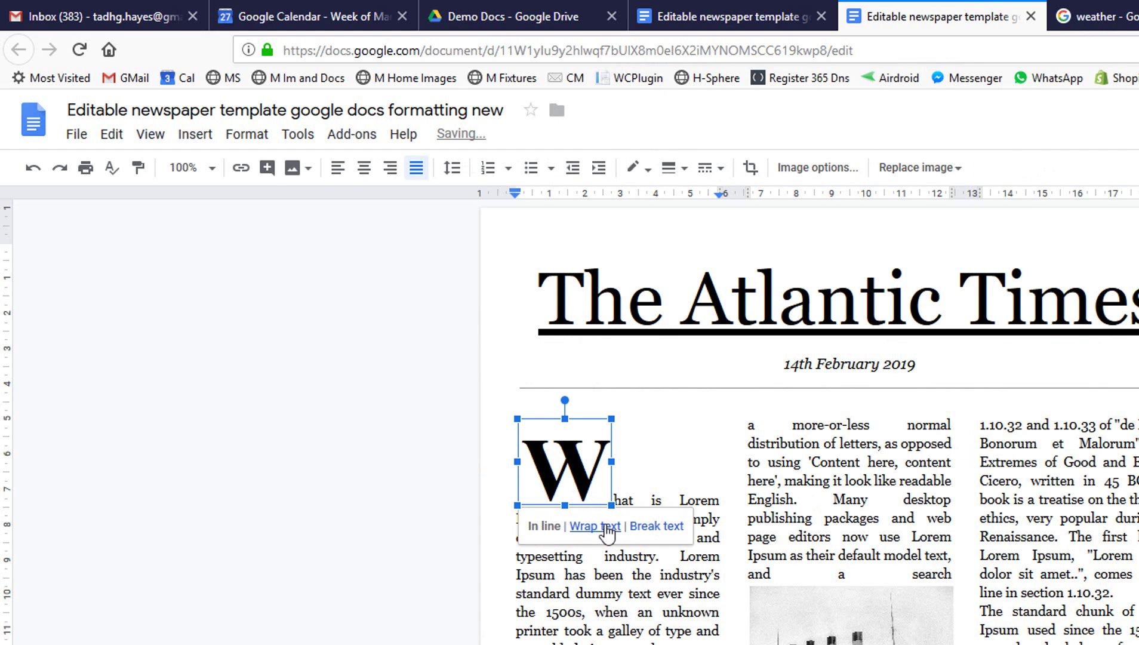
click(606, 528)
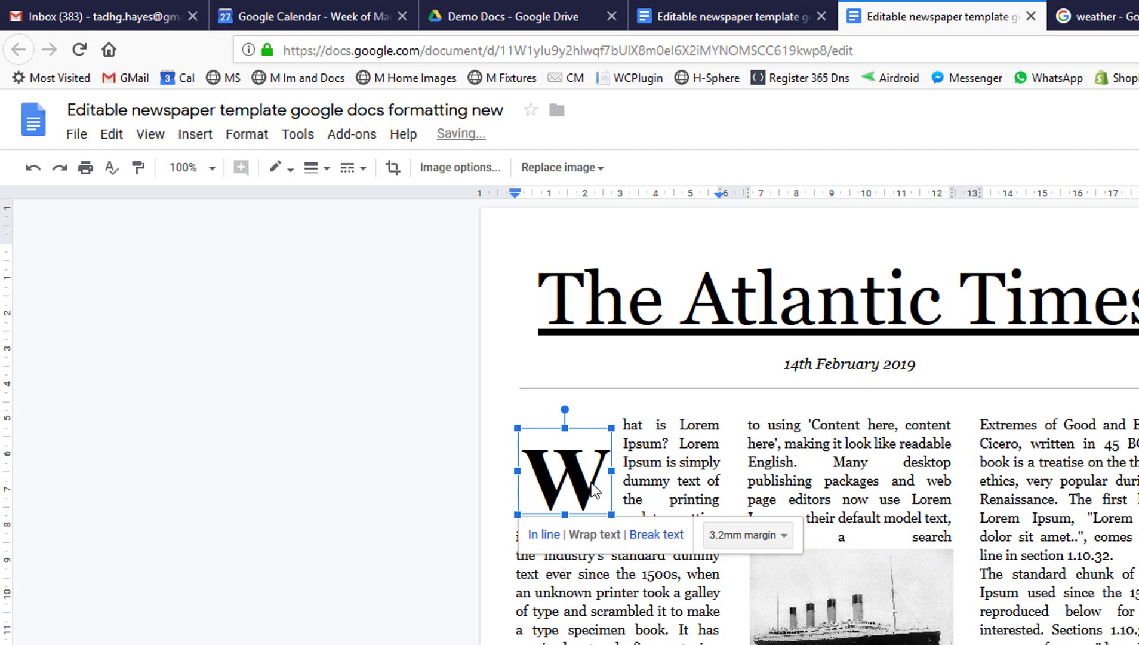
click(635, 471)
click(582, 490)
drag(582, 489, 575, 453)
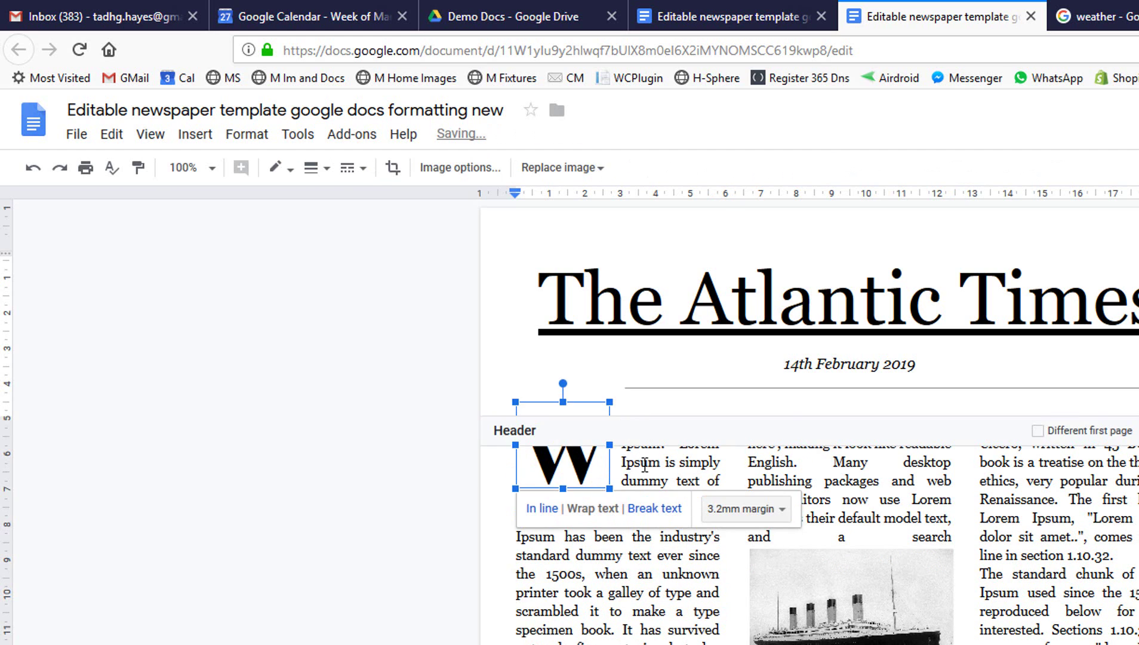
click(644, 464)
click(592, 479)
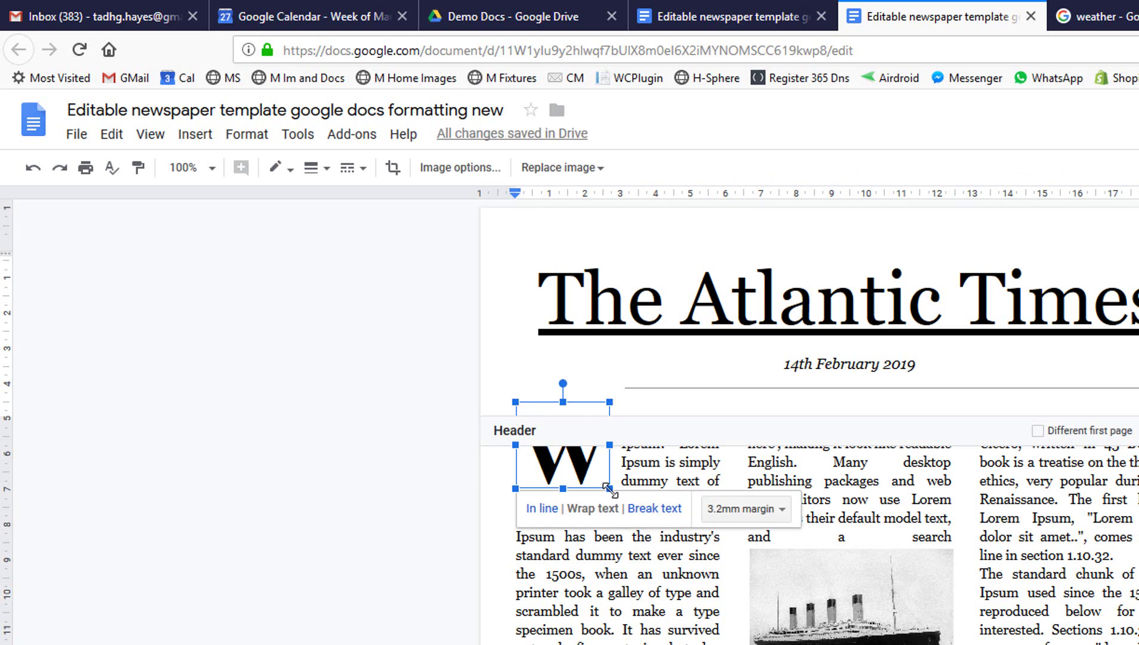
drag(609, 488, 595, 469)
click(626, 470)
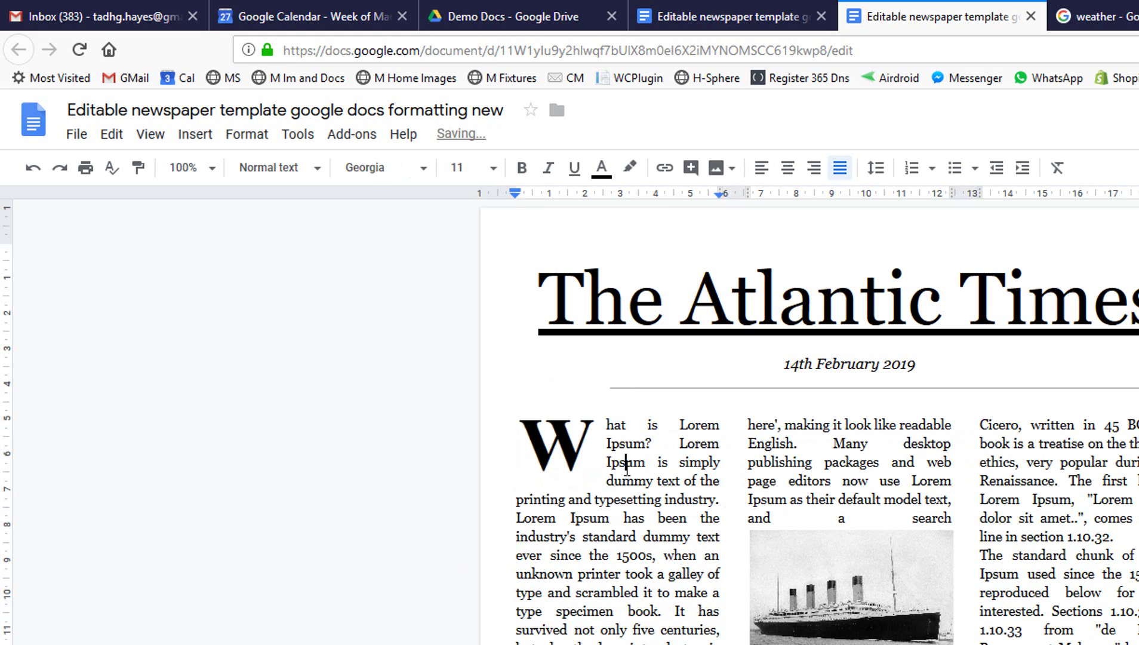
Set the W image's wrap margin to 0 mm and make it slightly smaller
click(575, 468)
click(781, 495)
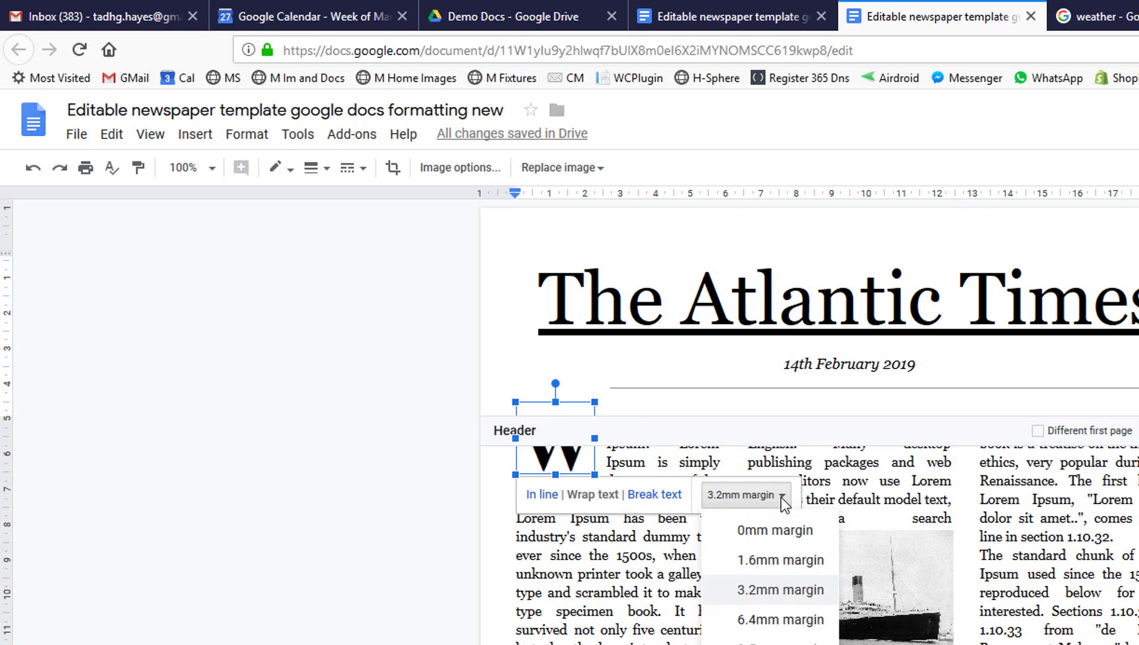
click(780, 534)
click(650, 541)
click(576, 462)
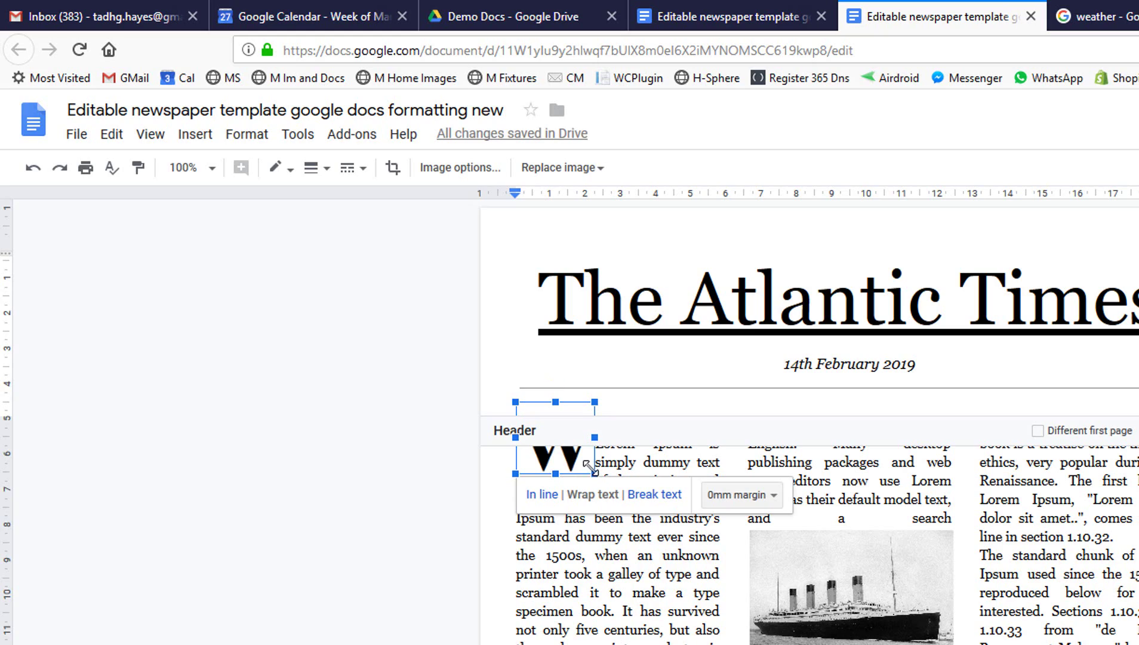
drag(591, 469, 591, 467)
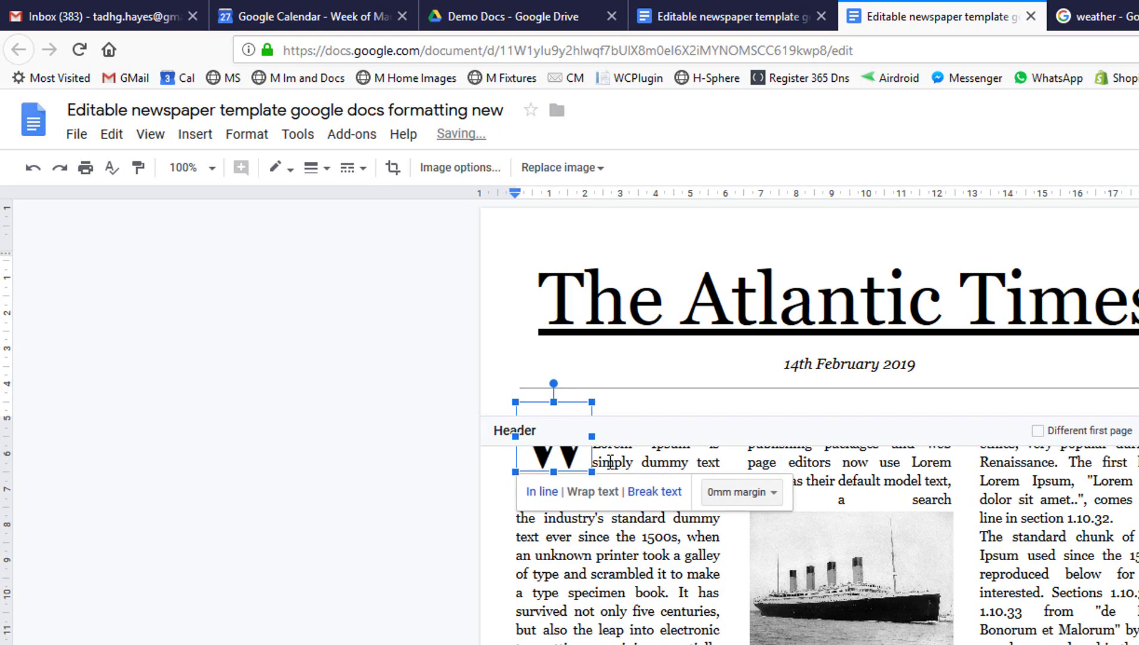
click(613, 462)
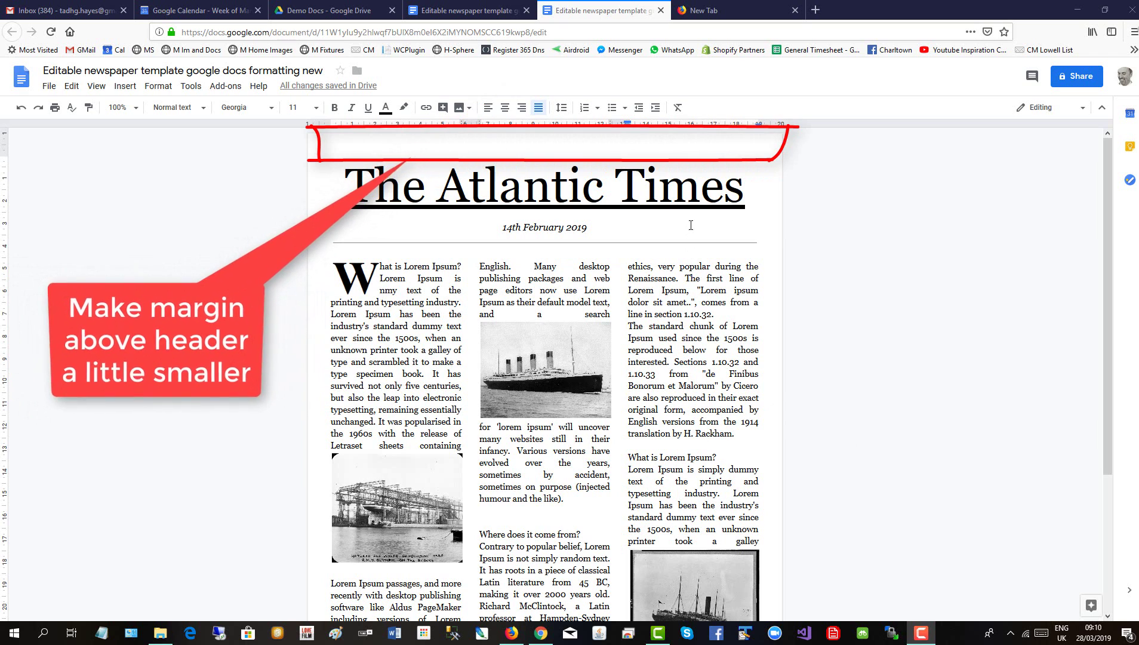
Set the header's distance from the page top to 0.3 cm in header Options, then exit the header
click(660, 182)
click(757, 270)
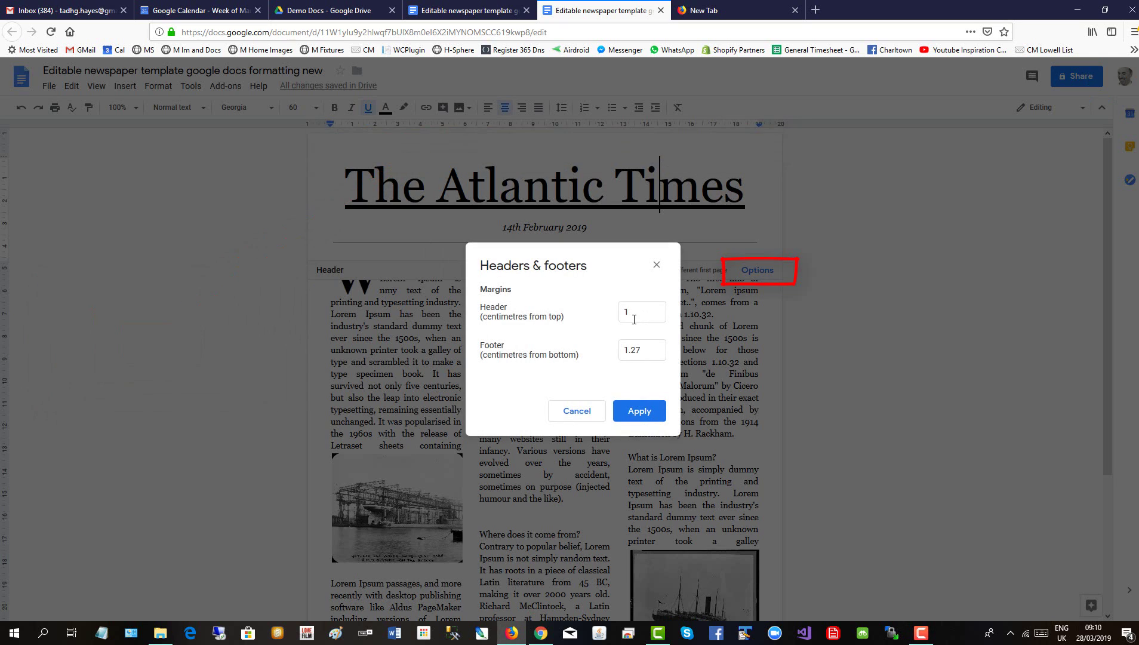
drag(654, 288, 613, 286)
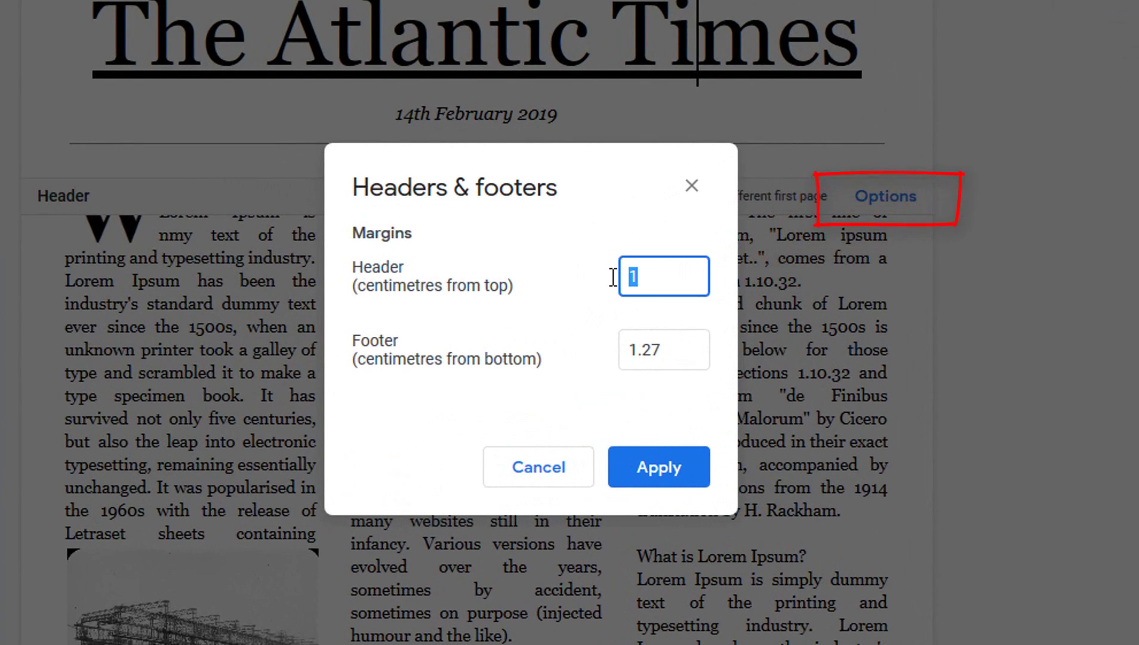
text(.3)
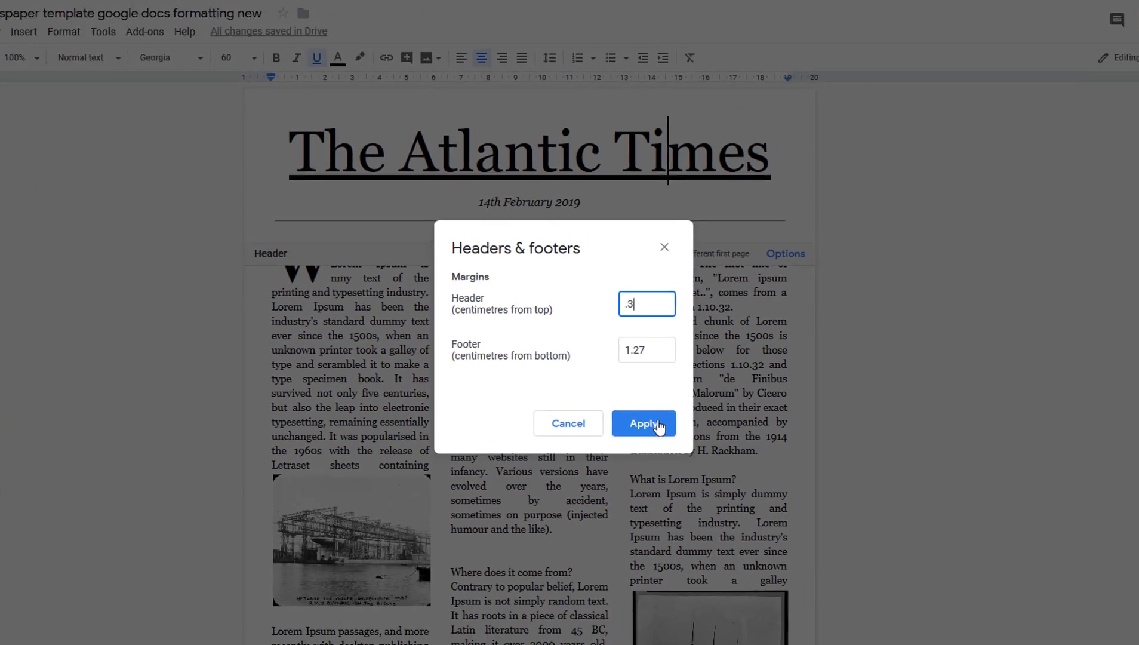
click(668, 473)
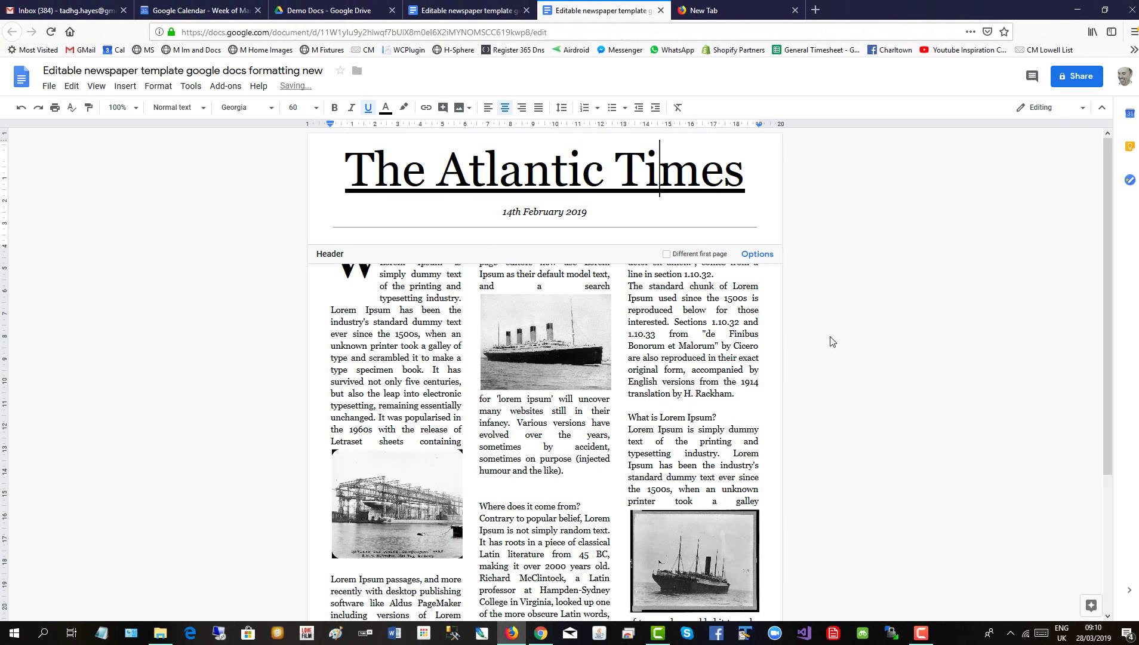
click(833, 342)
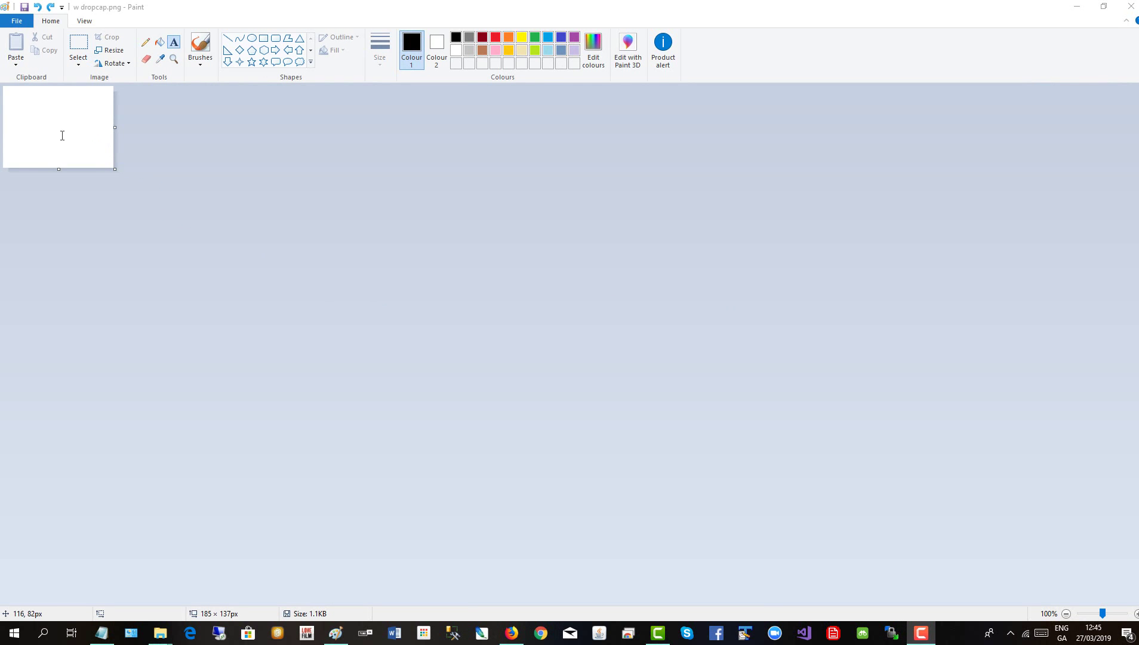
Type a bold 72-pt Times New Roman W at the canvas top-left and crop the canvas to 101 × 93 px
click(12, 95)
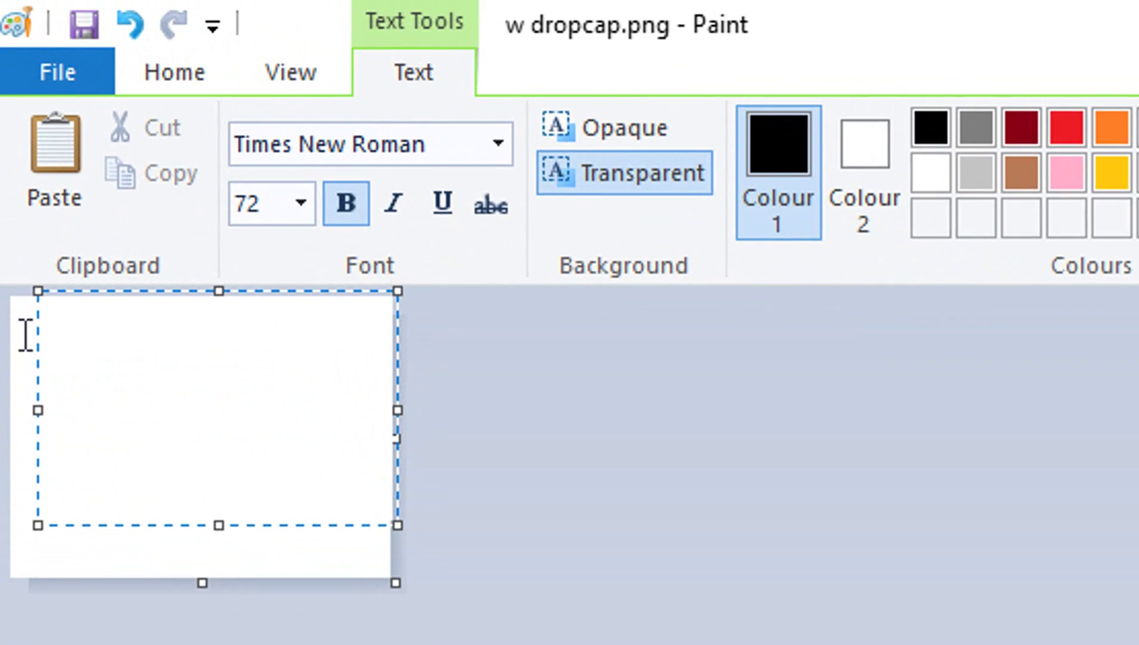
click(13, 95)
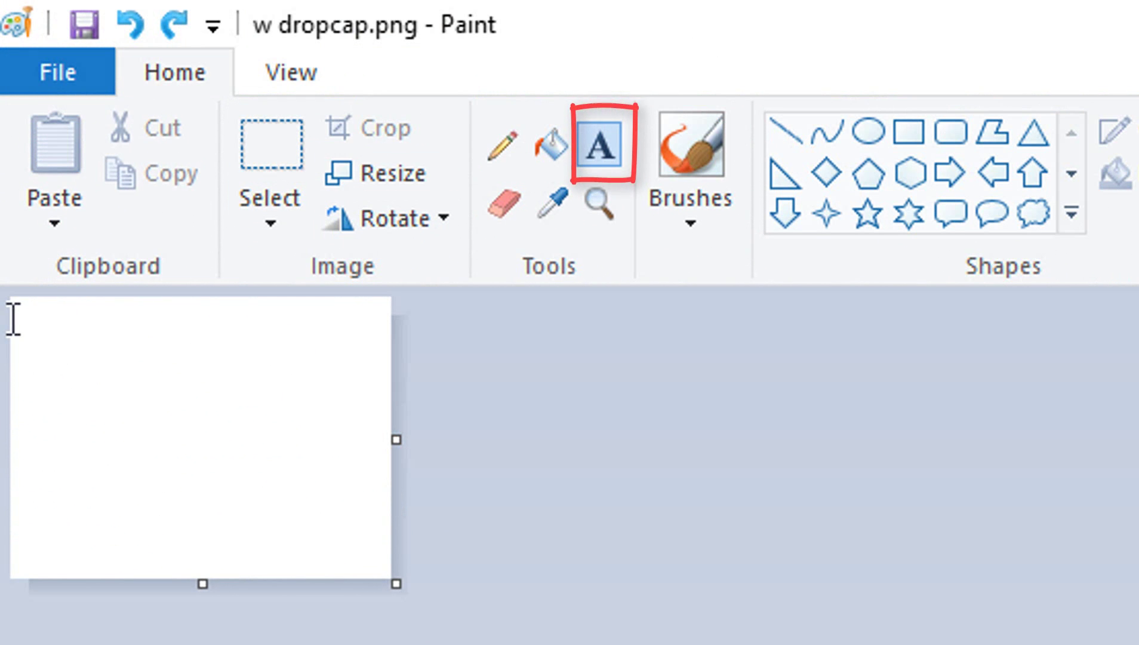
click(12, 320)
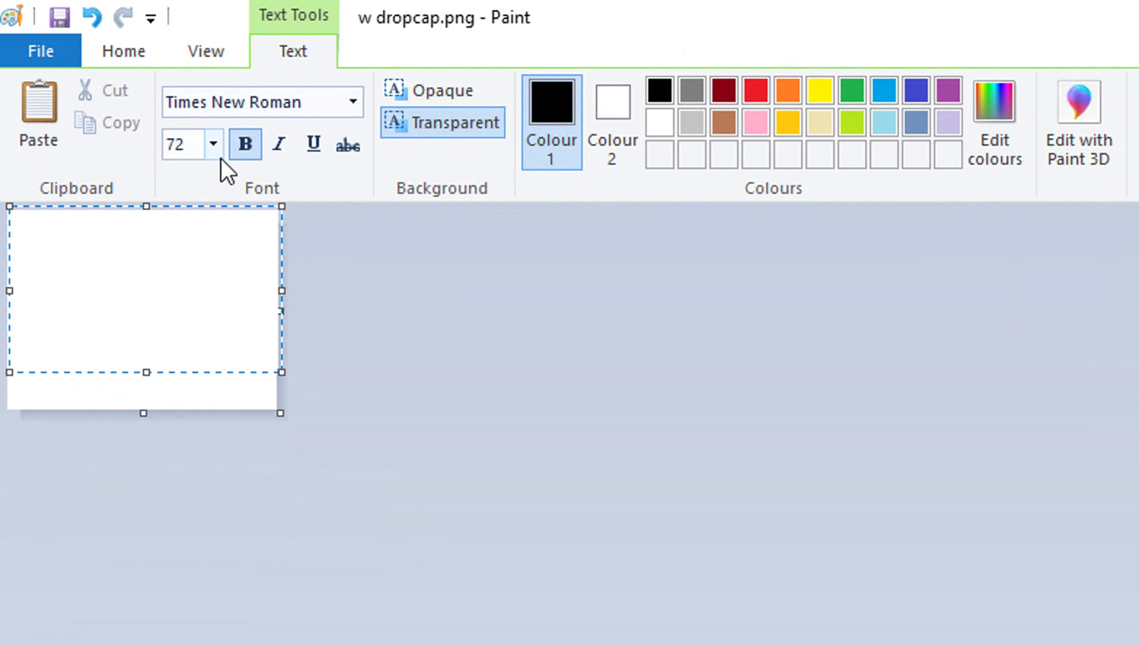
click(213, 145)
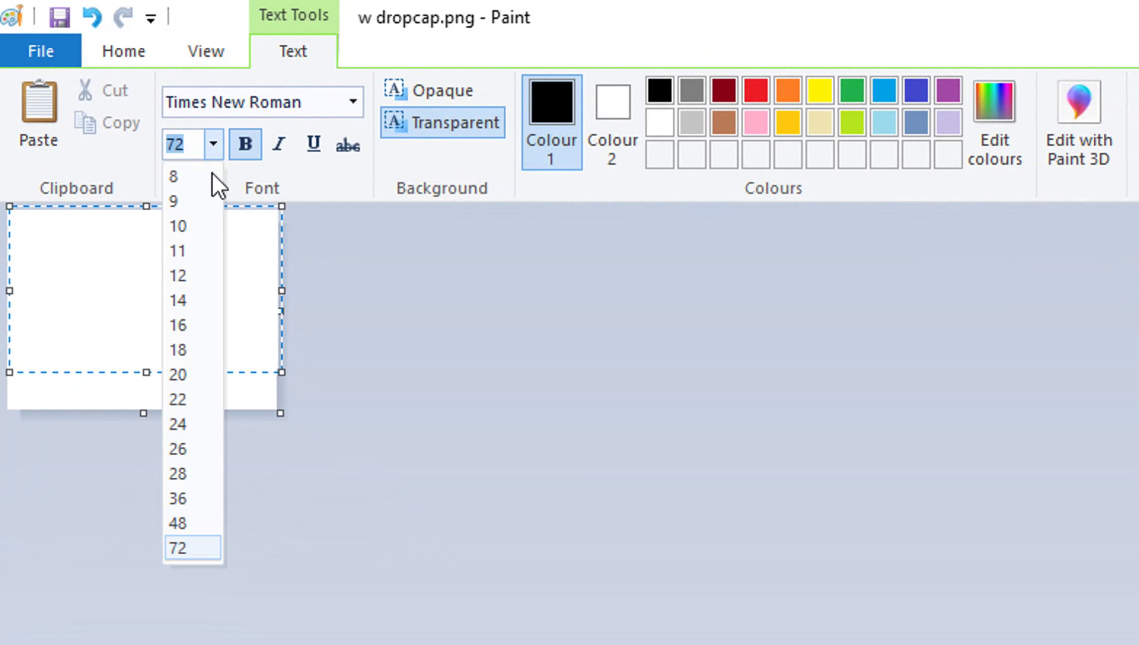
click(191, 546)
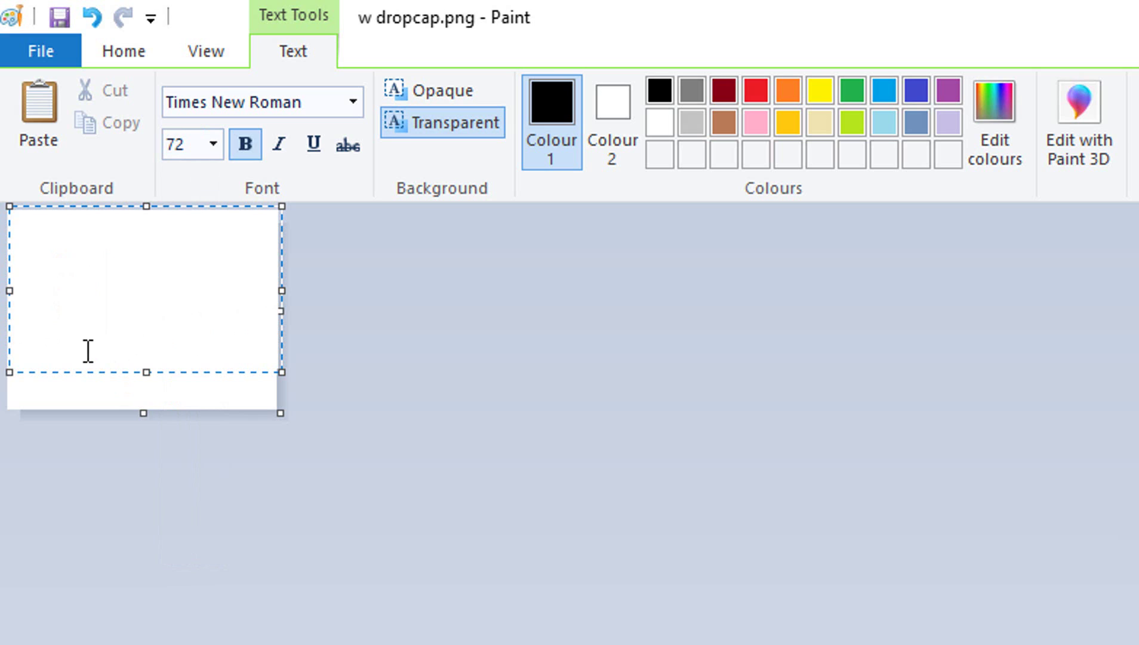
text(W)
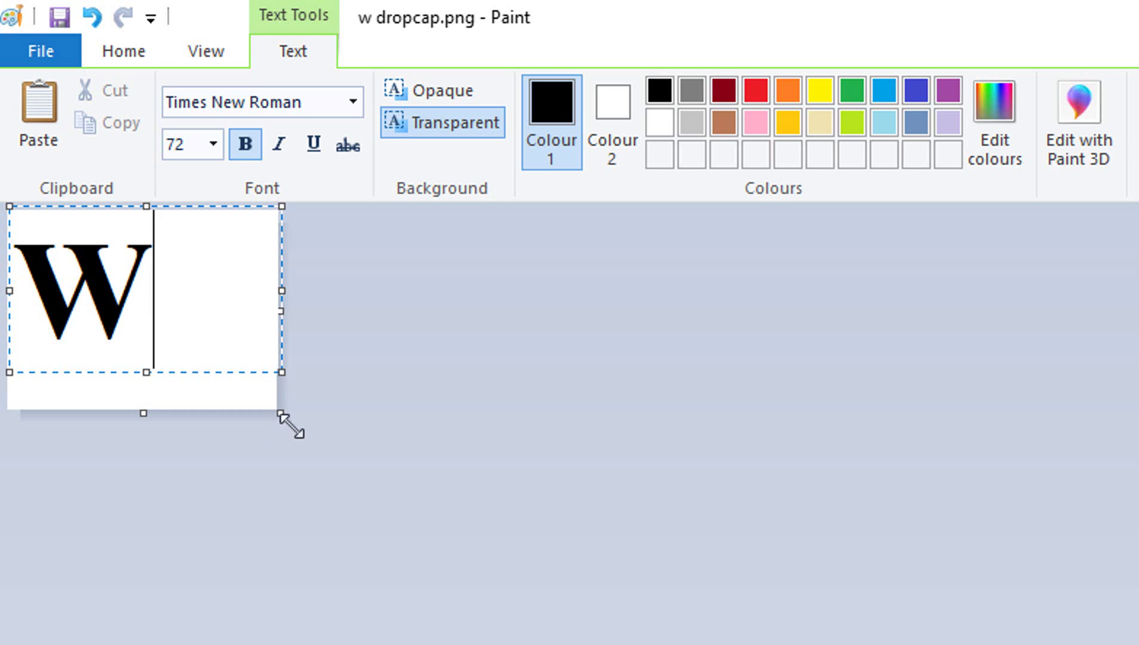
click(238, 415)
drag(280, 414, 153, 343)
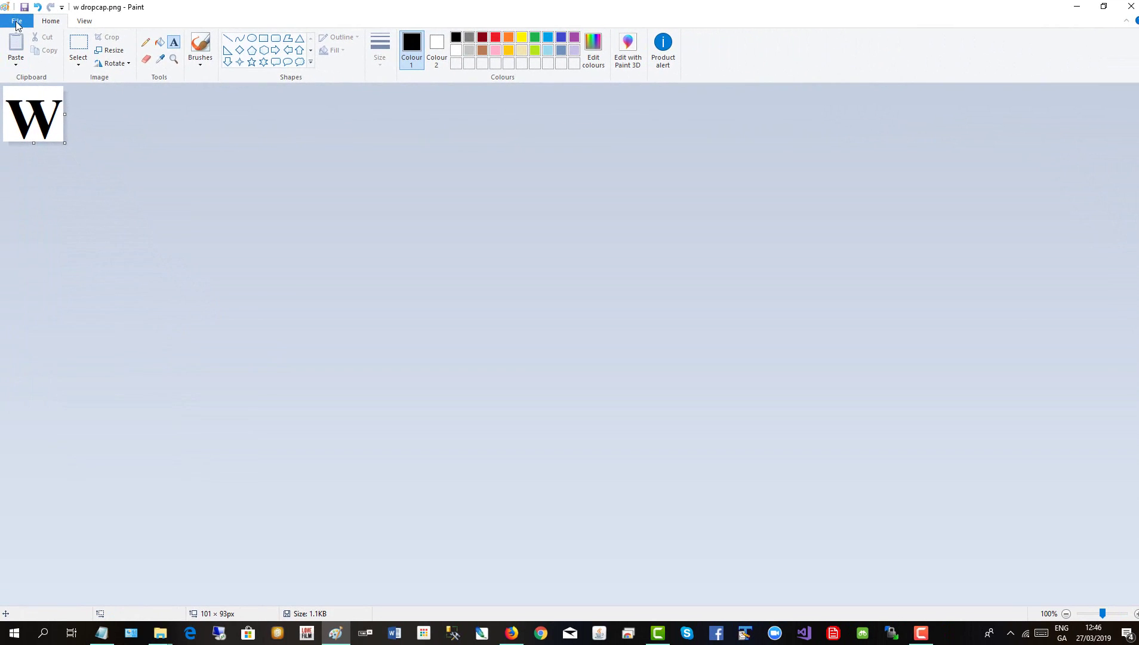
Save the image as w dropcap.png, replacing the existing file
click(16, 21)
click(62, 120)
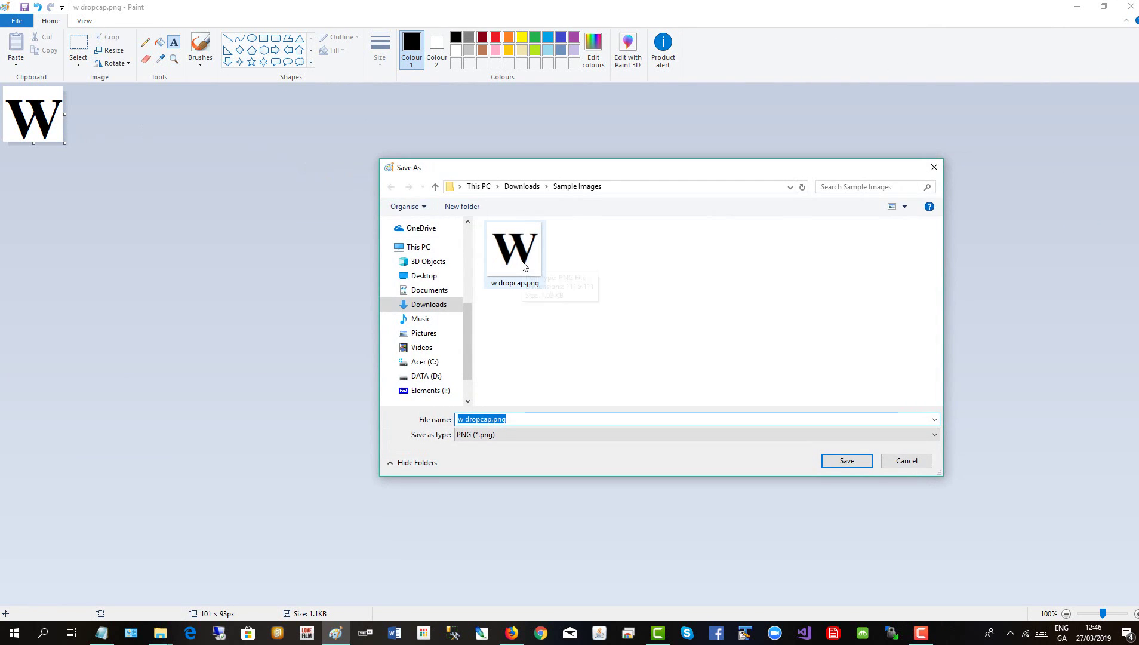
double_click(523, 266)
click(603, 317)
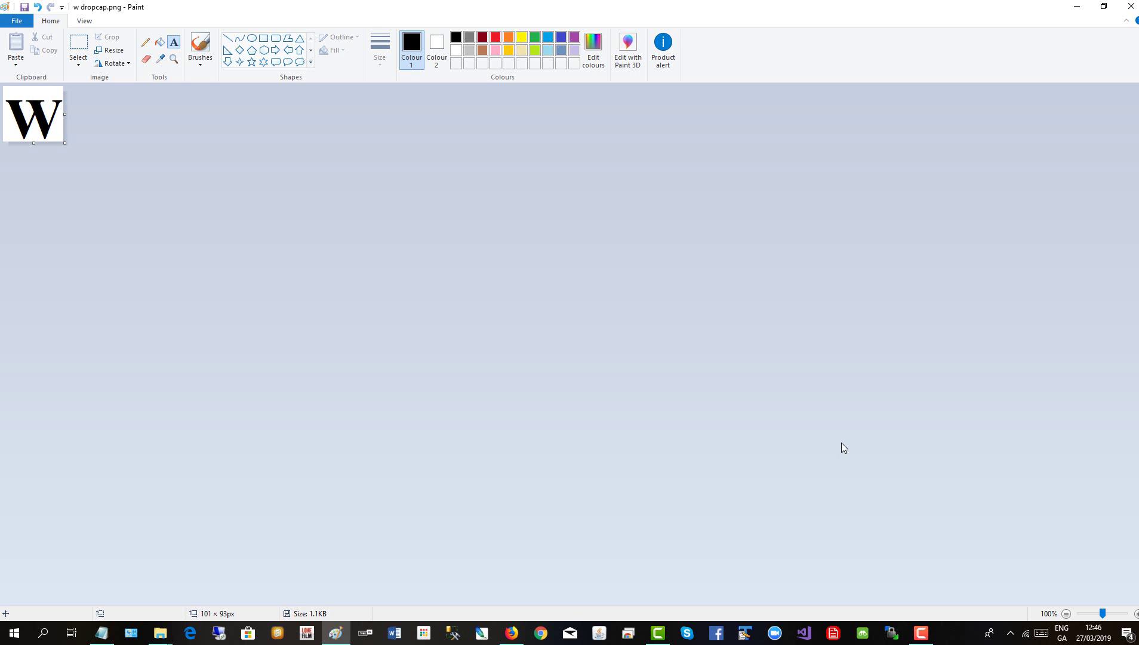